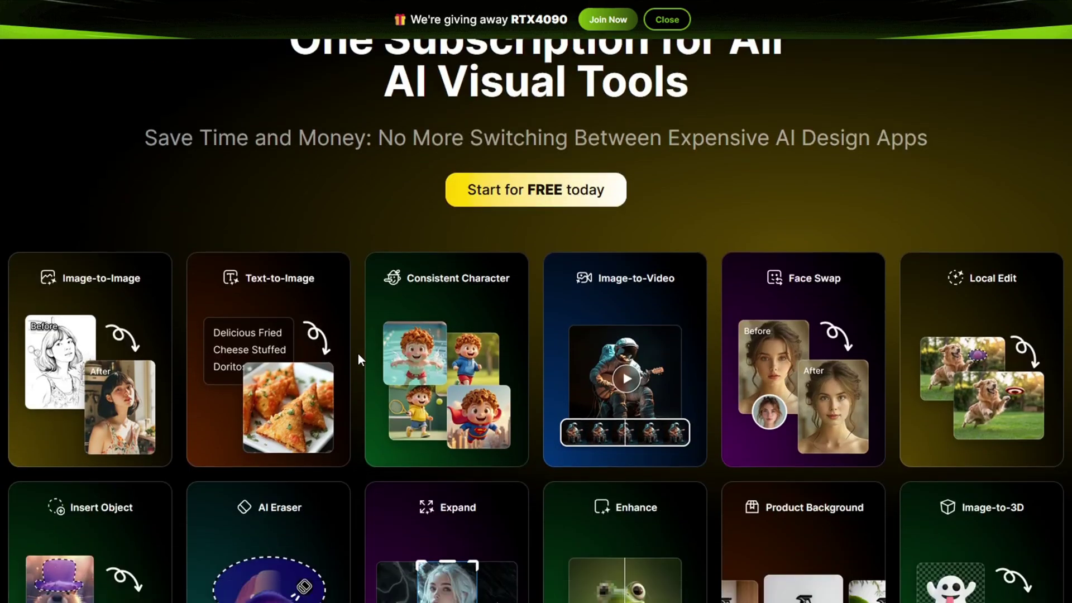
Step: Scroll down the Dzine landing page to its AI design tool cards
{"action": "scroll", "coordinate": [357, 353], "scroll_direction": "down", "scroll_amount": 1}
{"action": "scroll", "coordinate": [358, 354], "scroll_direction": "down", "scroll_amount": 1}
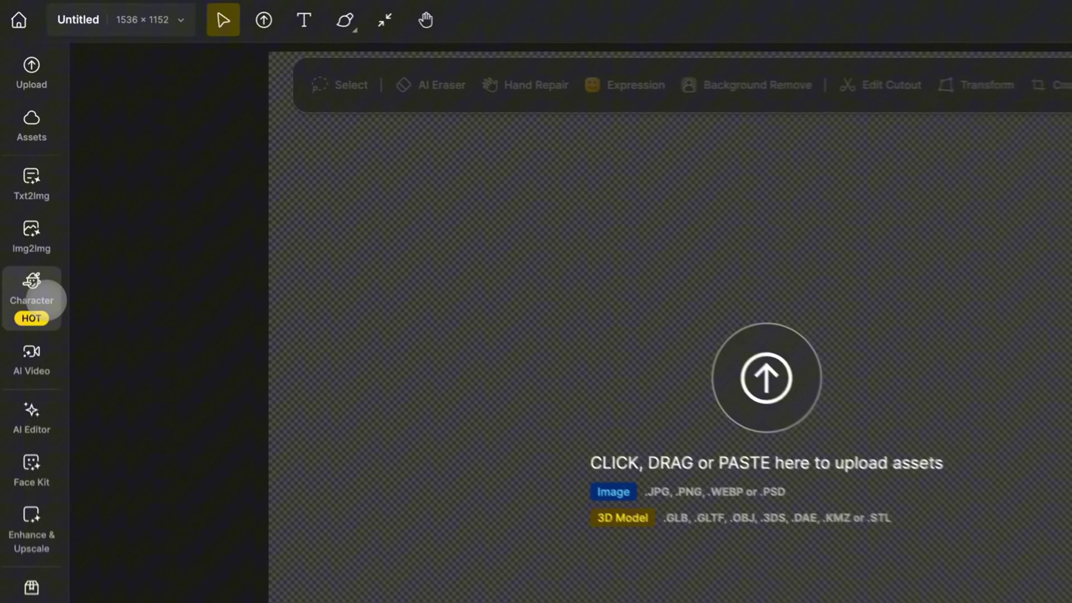
{"action": "left_click", "coordinate": [45, 300]}
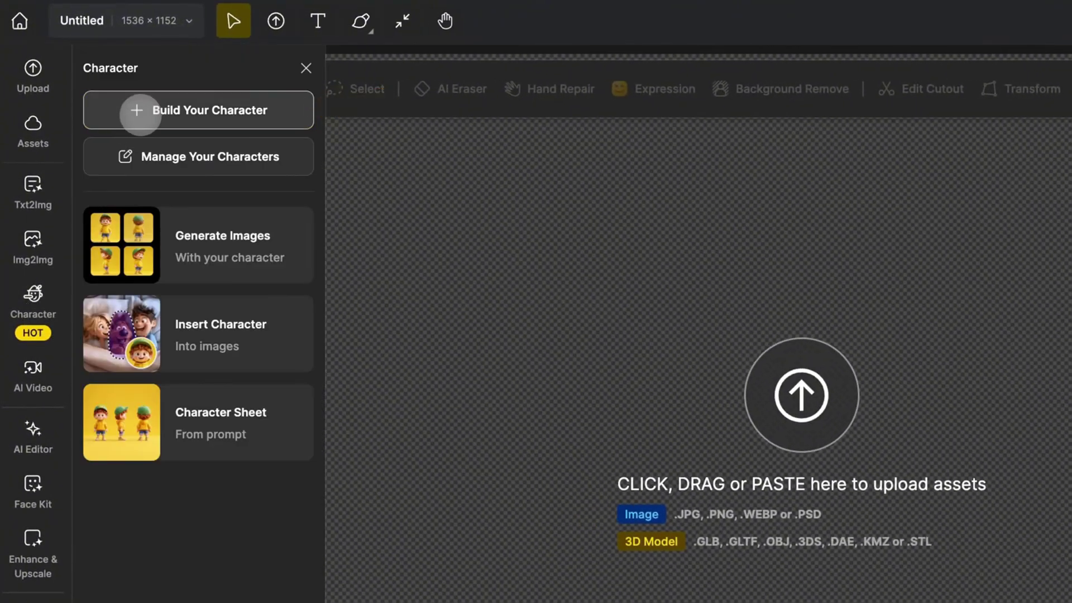
{"action": "left_click", "coordinate": [140, 113]}
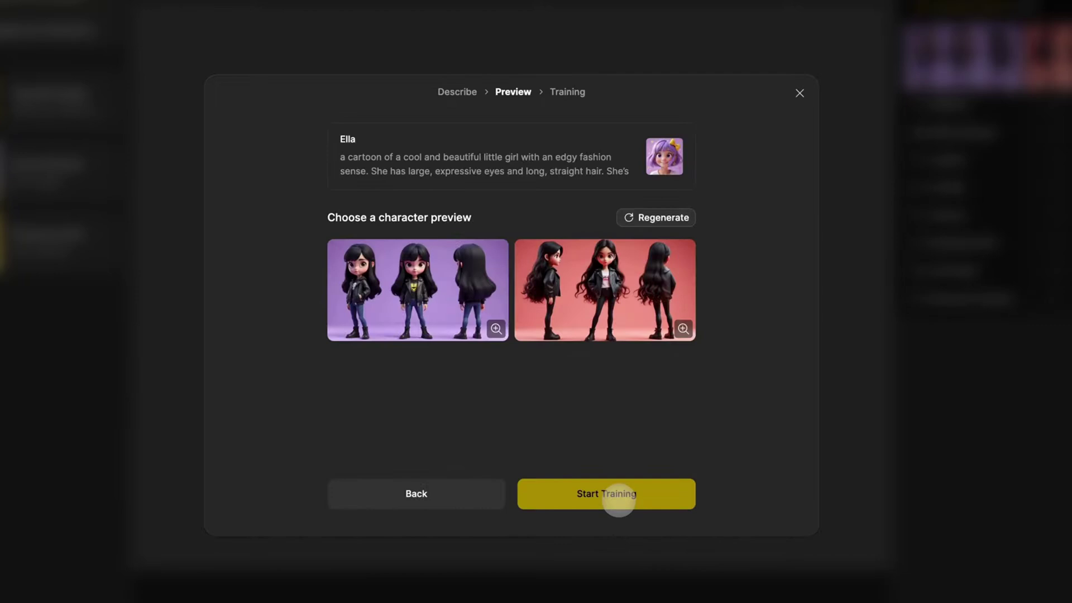
{"action": "left_click", "coordinate": [682, 329]}
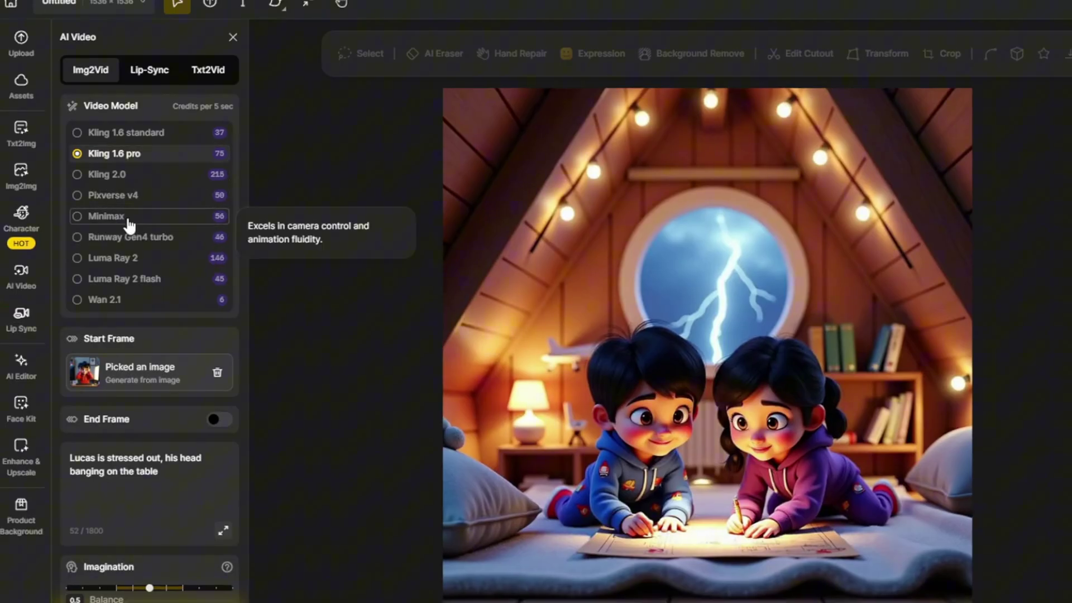
{"action": "left_click", "coordinate": [128, 219]}
{"action": "left_click", "coordinate": [128, 307]}
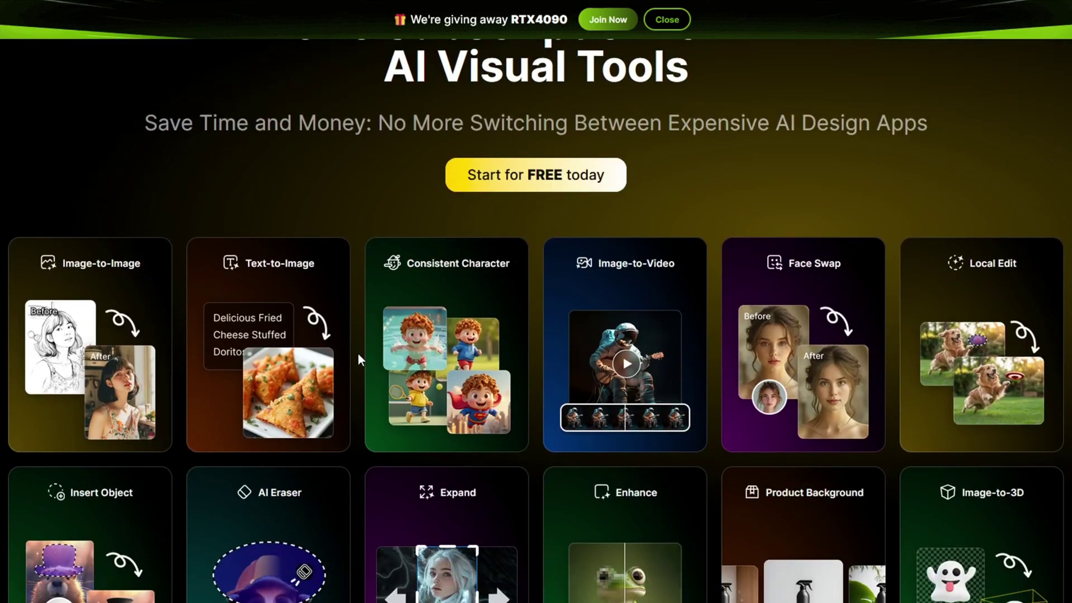
{"action": "scroll", "coordinate": [357, 354], "scroll_direction": "down", "scroll_amount": 1}
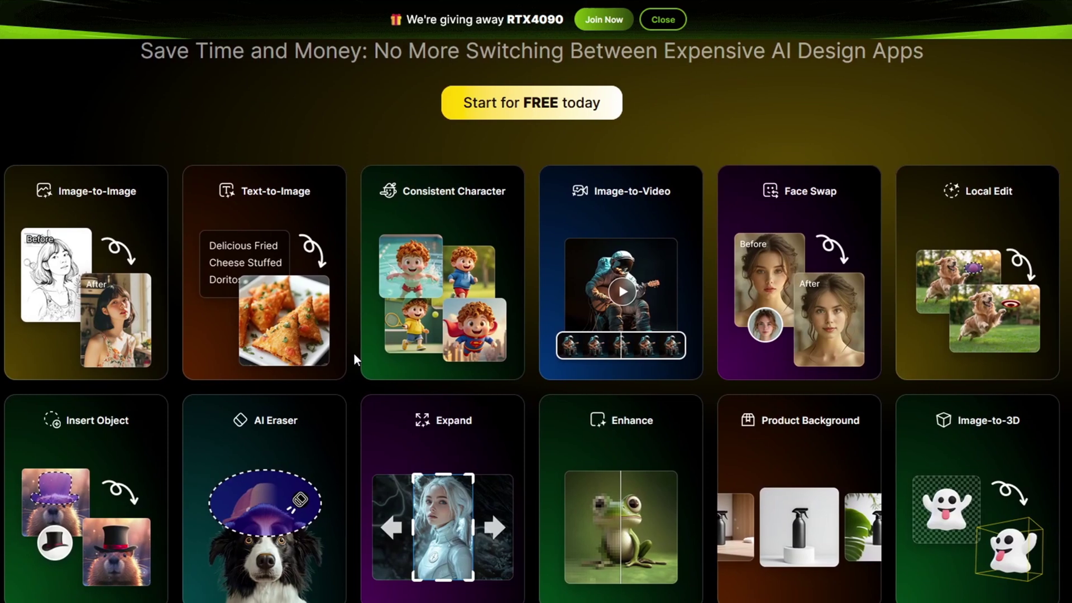
Step: Sign up for Dzine for free with a Google account
{"action": "scroll", "coordinate": [358, 359], "scroll_direction": "up", "scroll_amount": 3}
{"action": "left_click", "coordinate": [601, 317]}
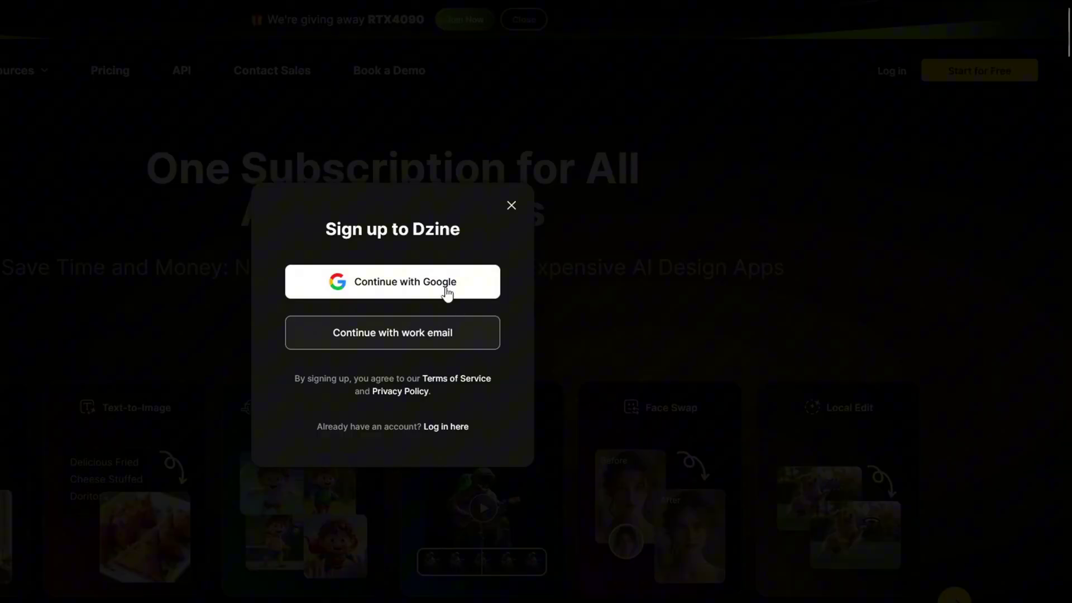
{"action": "left_click", "coordinate": [445, 291]}
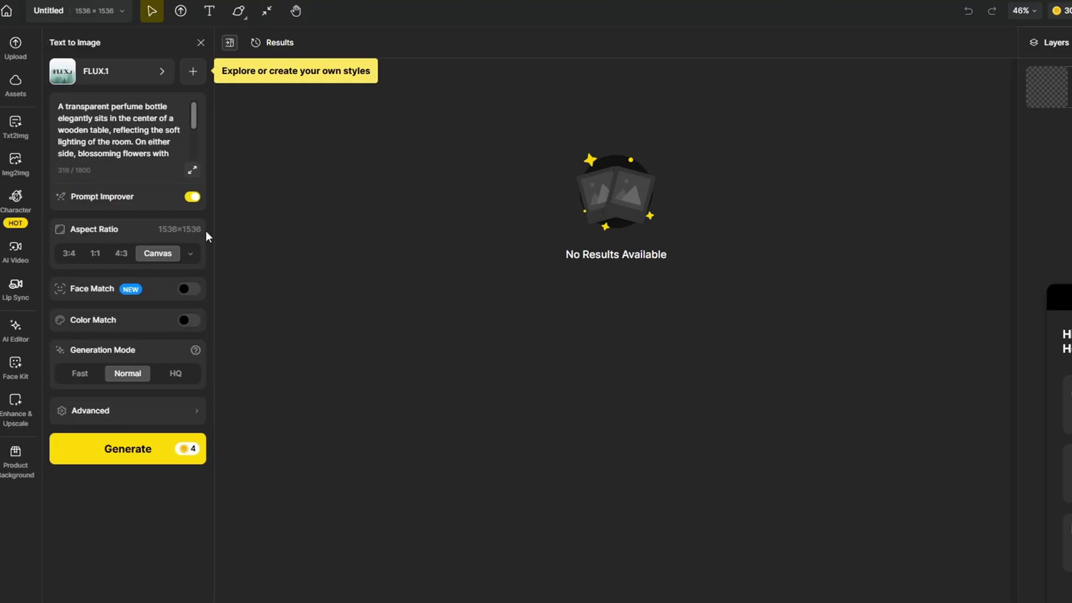
Step: Browse the General, Realistic, Material Art, Line Art and Anime styles, then pick FLUX.1 for Text to Image
{"action": "left_click", "coordinate": [120, 142]}
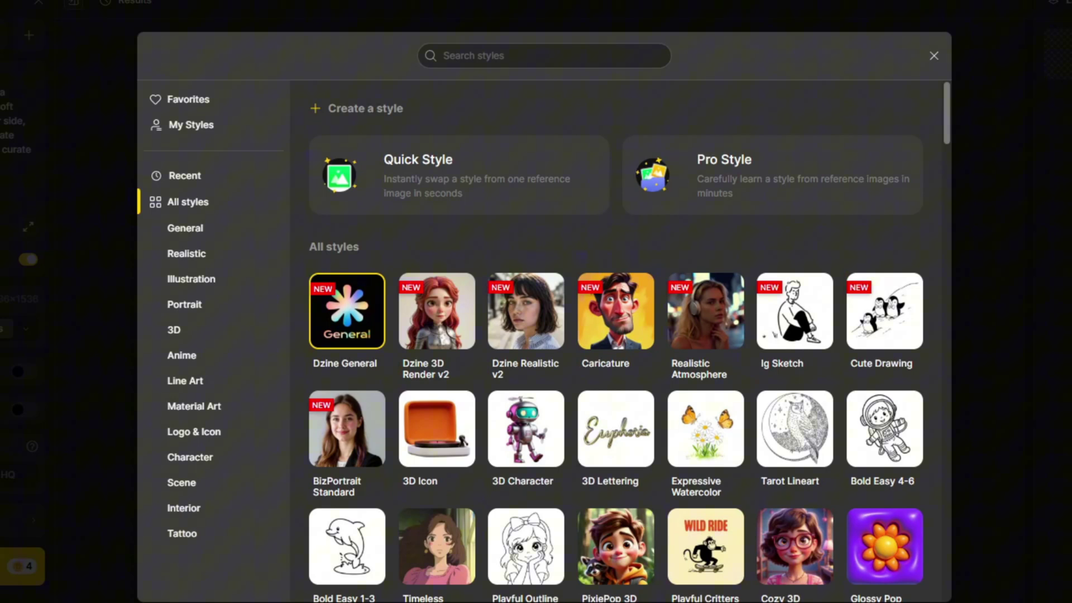
{"action": "left_click", "coordinate": [186, 227]}
{"action": "left_click", "coordinate": [229, 249]}
{"action": "left_click", "coordinate": [221, 413]}
{"action": "left_click", "coordinate": [217, 384]}
{"action": "left_click", "coordinate": [215, 357]}
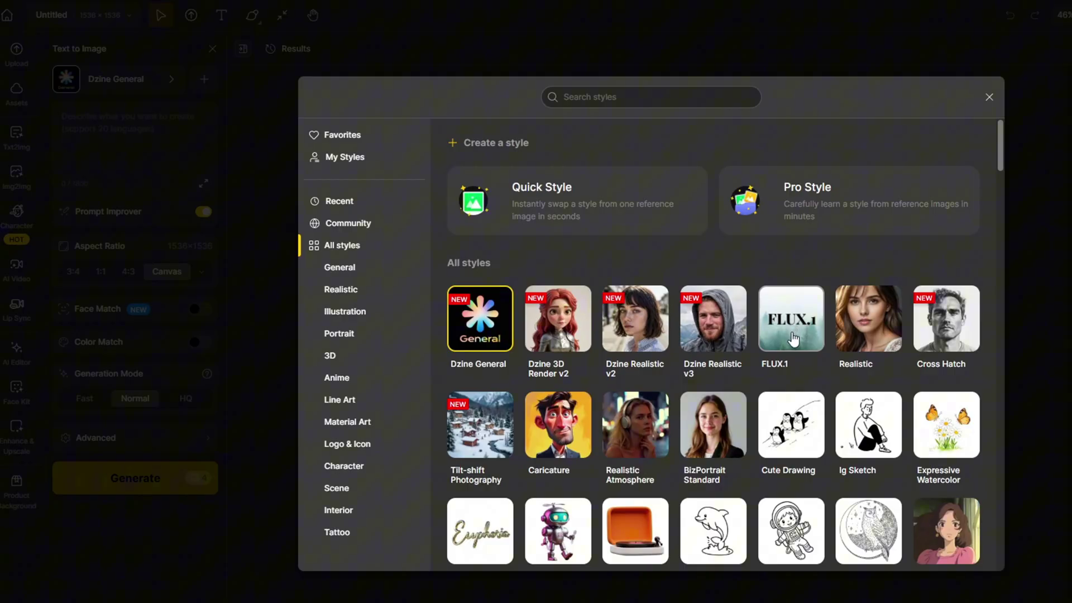
{"action": "left_click", "coordinate": [793, 338]}
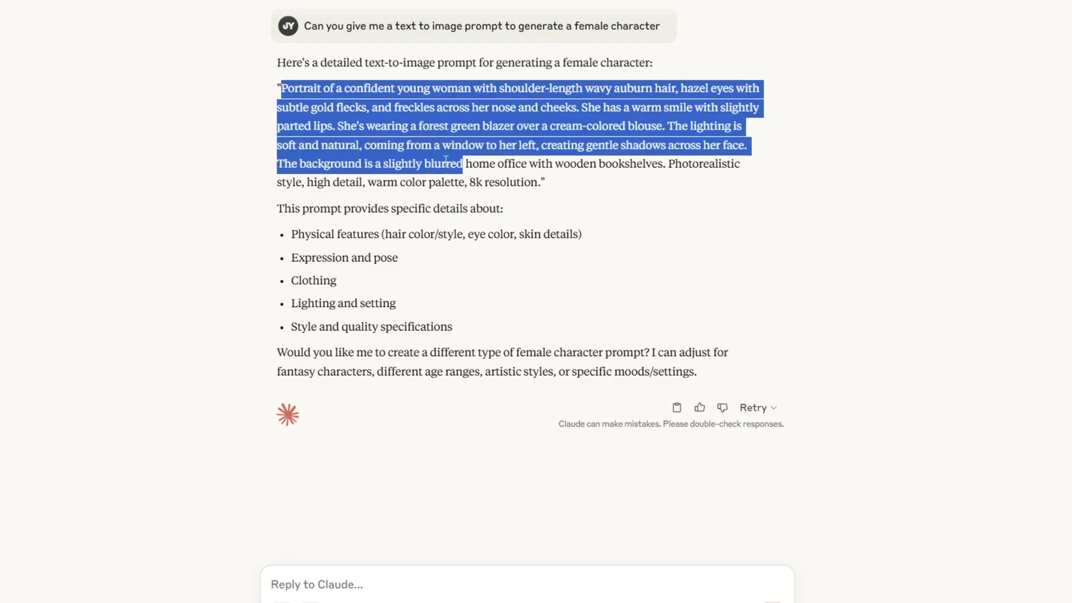
Step: Copy the portrait prompt from Claude and preview both resulting FLUX.1 portraits full size
{"action": "left_click_drag", "start_coordinate": [466, 165], "coordinate": [526, 182]}
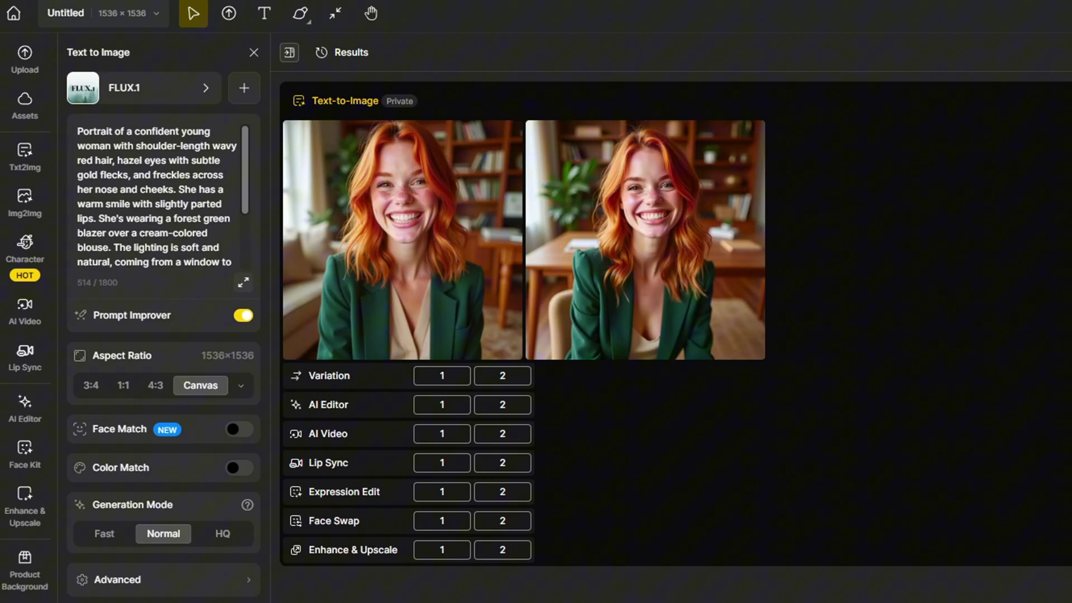
{"action": "left_click", "coordinate": [413, 306]}
{"action": "key", "text": "Escape"}
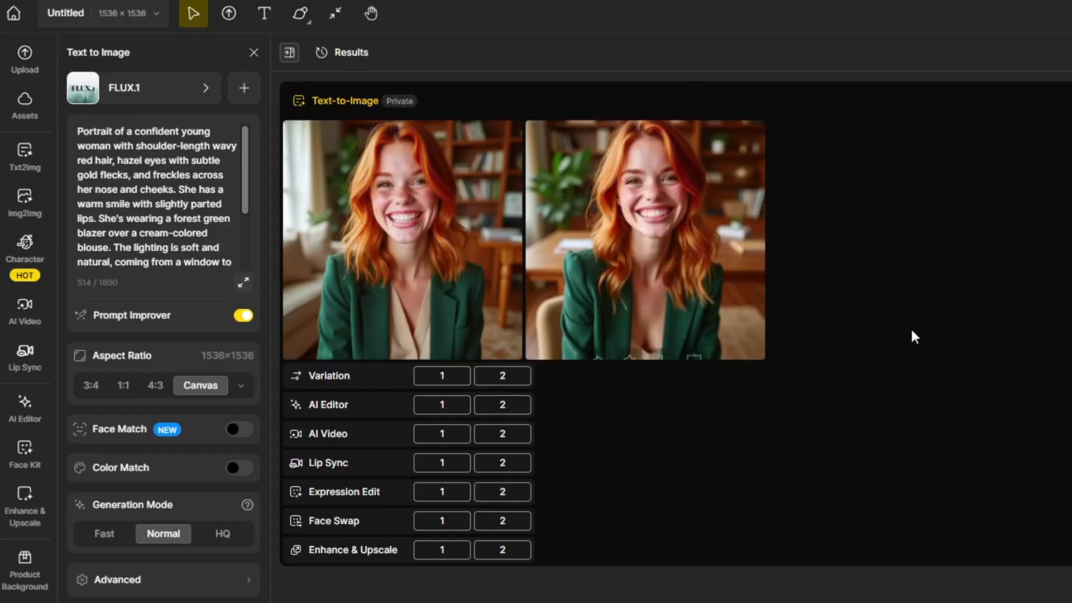
{"action": "left_click", "coordinate": [697, 268]}
{"action": "key", "text": "Escape"}
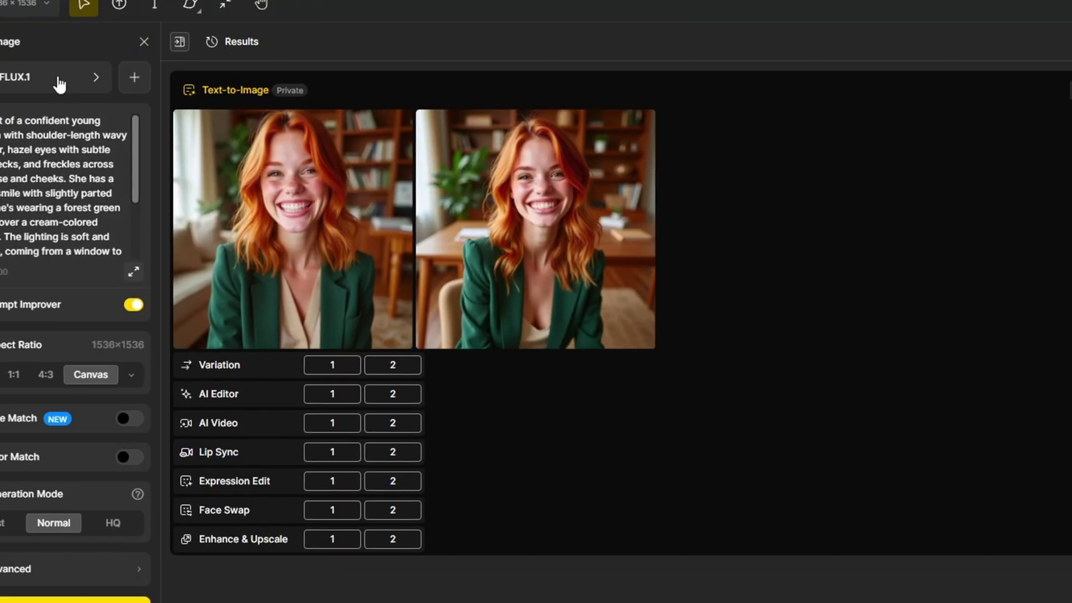
Step: Generate the portrait in the Dzine 3D Render v2 style, then switch the style to Dzine Anime
{"action": "left_click", "coordinate": [170, 92]}
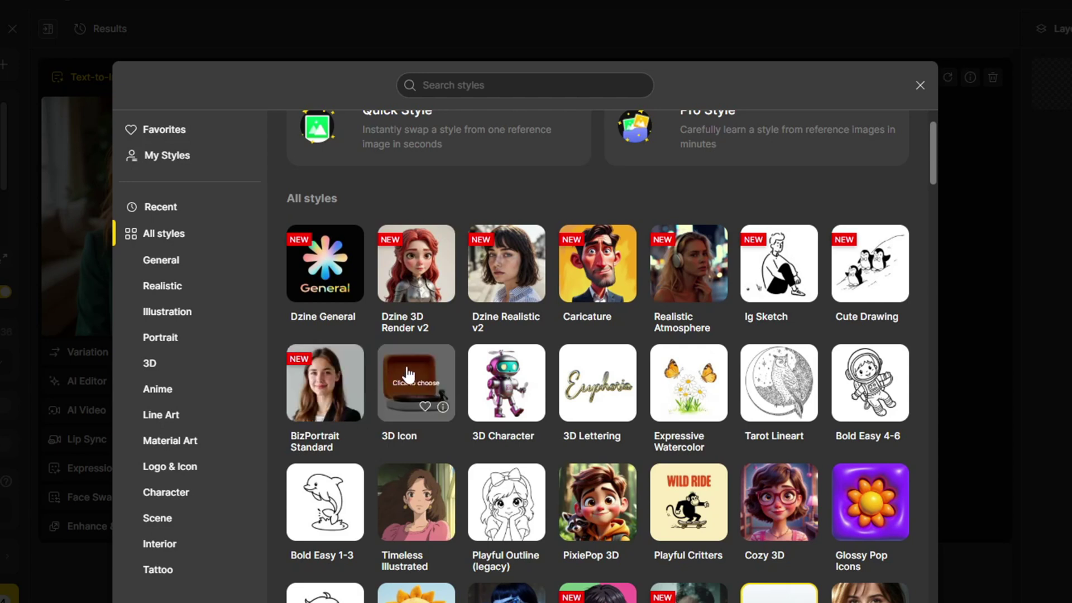
{"action": "left_click", "coordinate": [418, 267]}
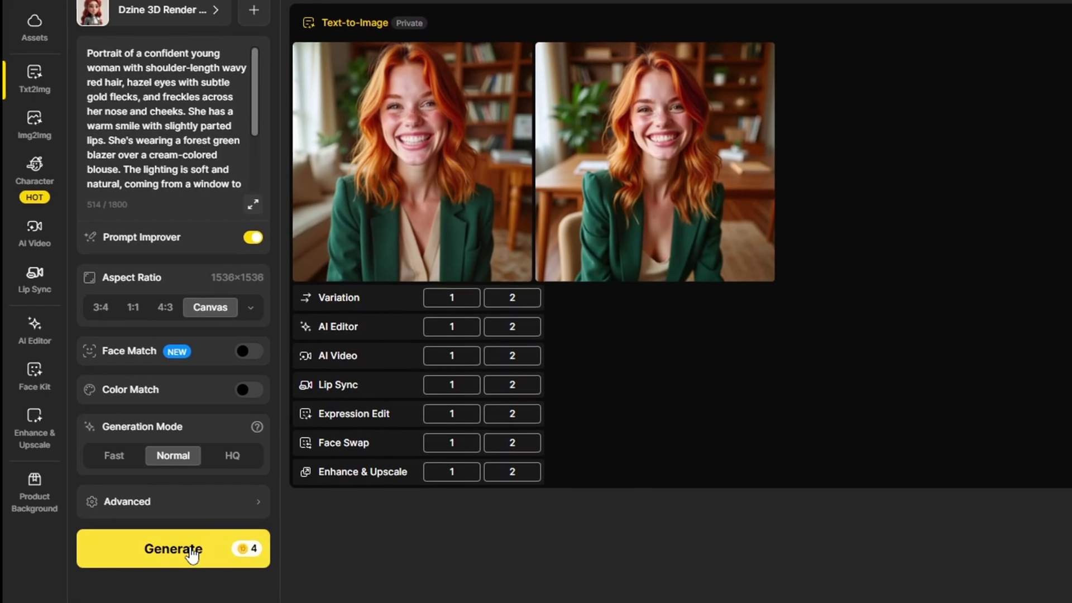
{"action": "left_click", "coordinate": [193, 599]}
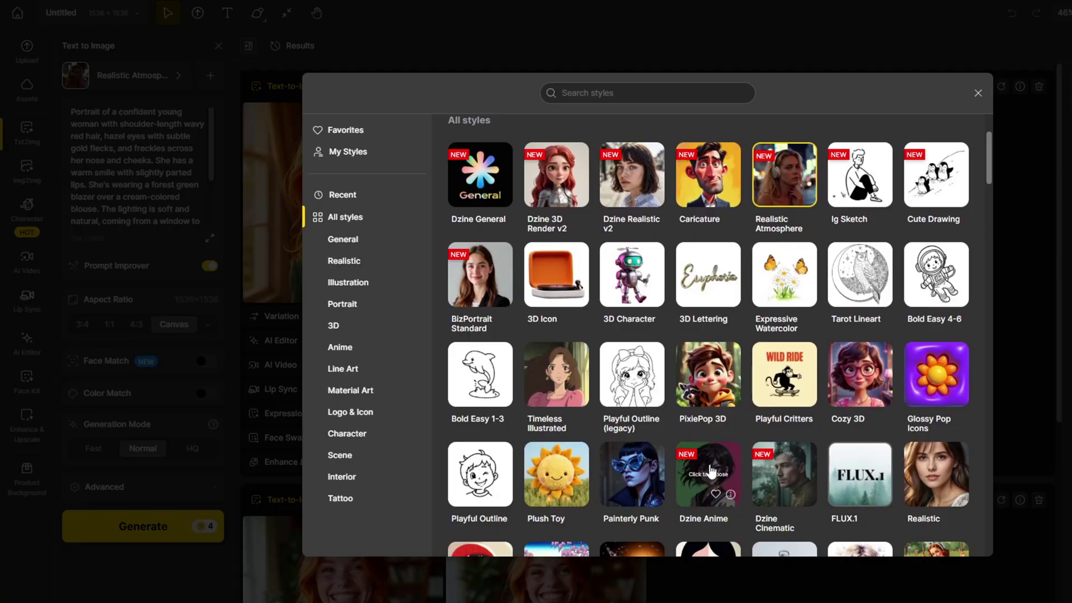
{"action": "left_click", "coordinate": [709, 474]}
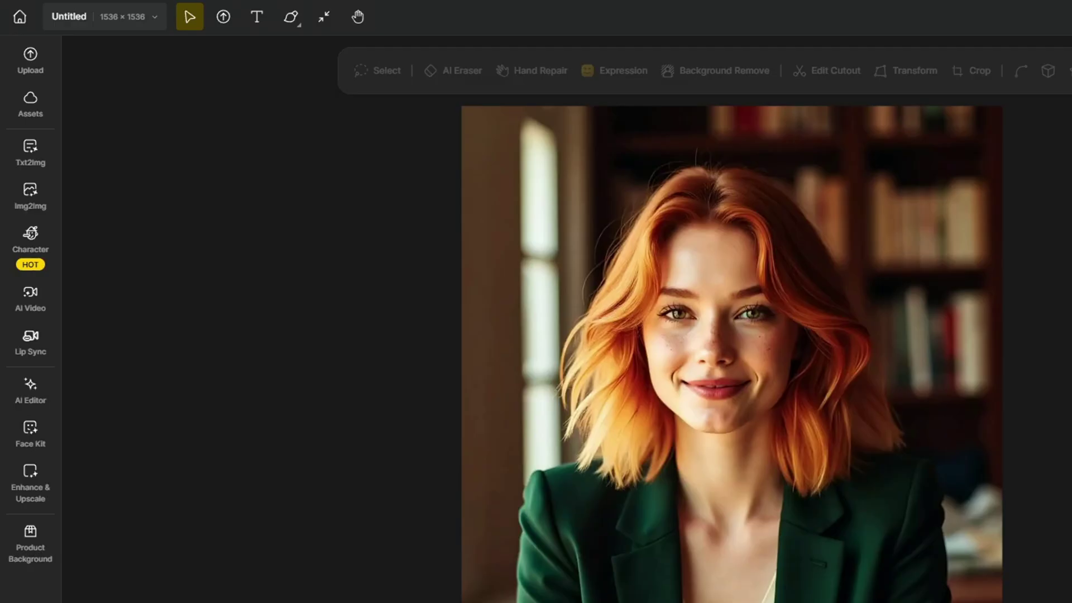
Step: Open Image-to-Image, browse its styles and edit the canvas-description prompt
{"action": "left_click", "coordinate": [36, 210]}
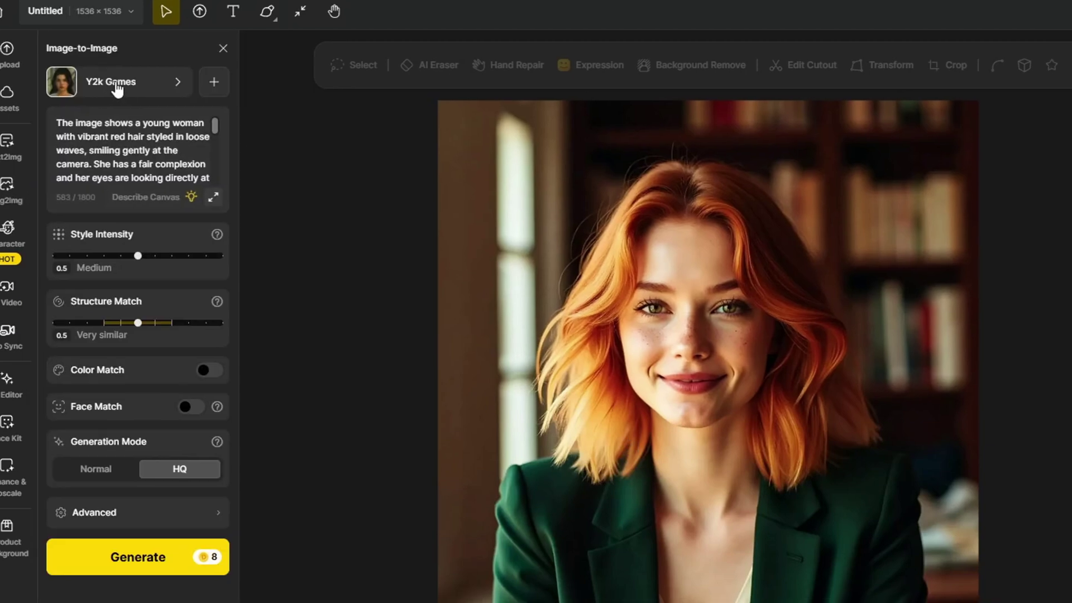
{"action": "left_click", "coordinate": [117, 89]}
{"action": "left_click_drag", "start_coordinate": [56, 123], "coordinate": [233, 228]}
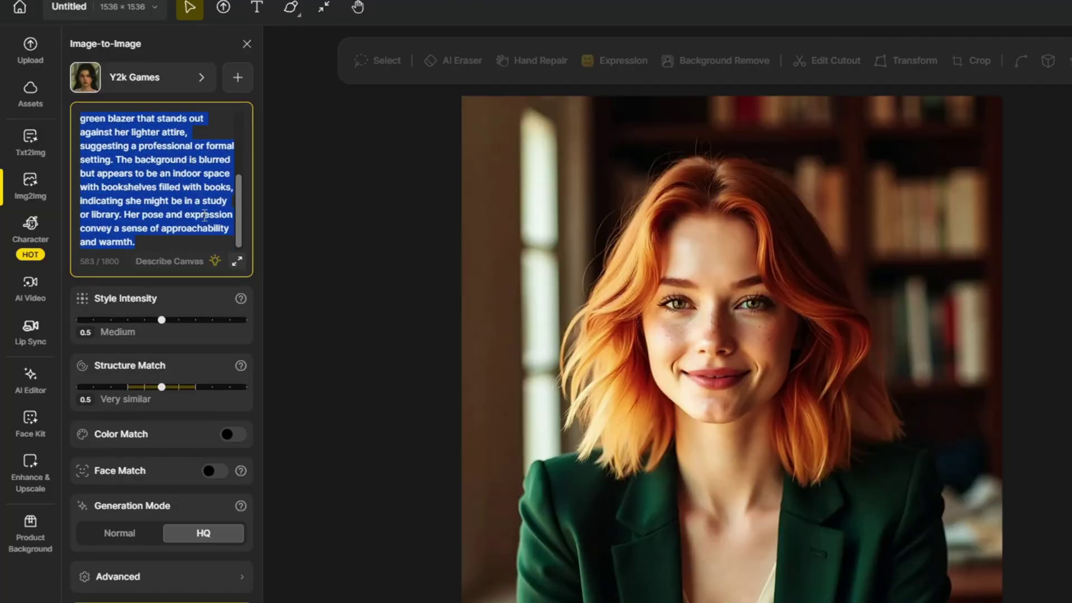
{"action": "left_click", "coordinate": [185, 282]}
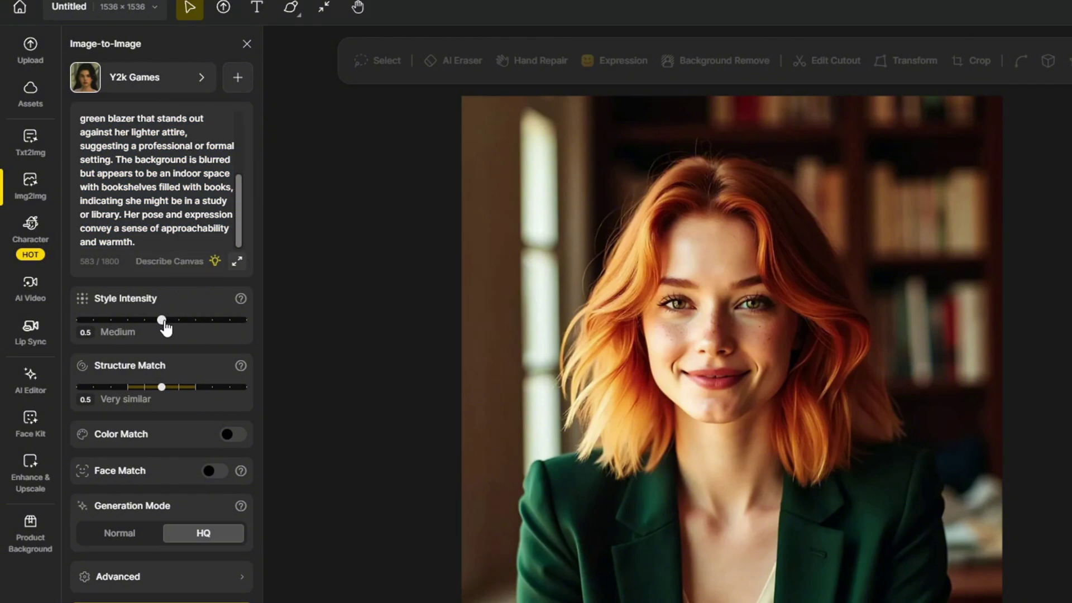
Step: Set Structure Match to 0.5, generate, and view the Y2k Games result full size
{"action": "left_click", "coordinate": [128, 387]}
{"action": "left_click_drag", "start_coordinate": [128, 387], "coordinate": [162, 388]}
{"action": "left_click", "coordinate": [212, 577]}
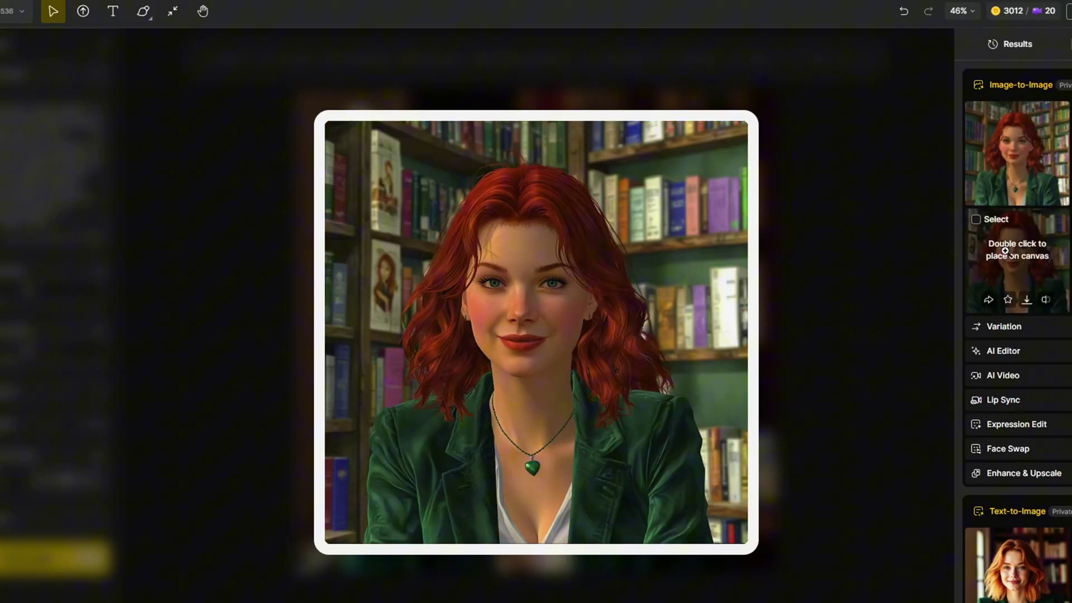
{"action": "left_click", "coordinate": [1020, 262]}
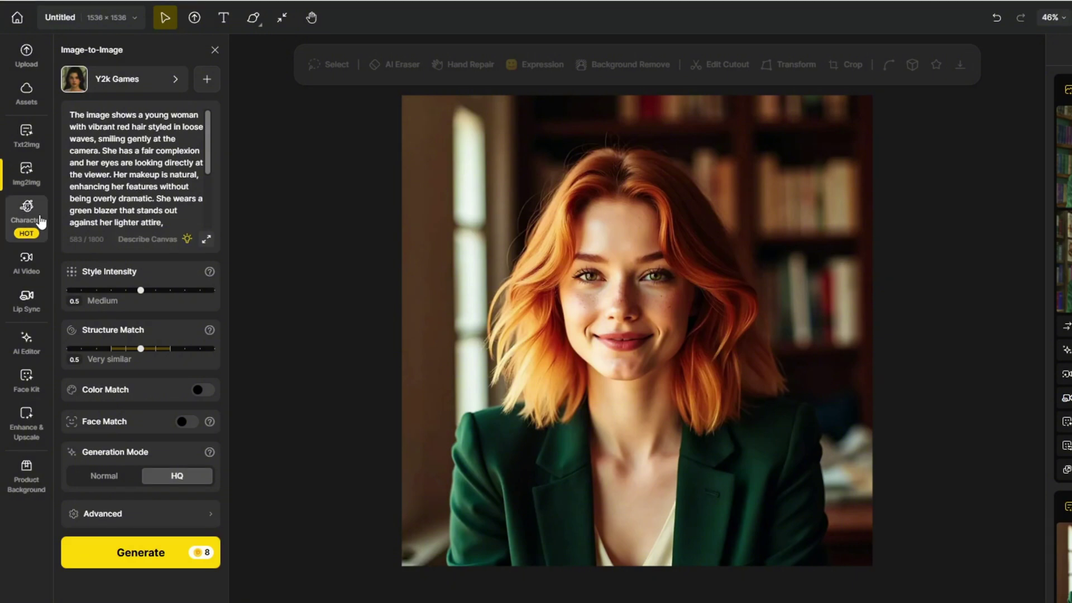
Step: Remove the portrait from the canvas and choose Cat Girl from the character library
{"action": "left_click", "coordinate": [26, 215]}
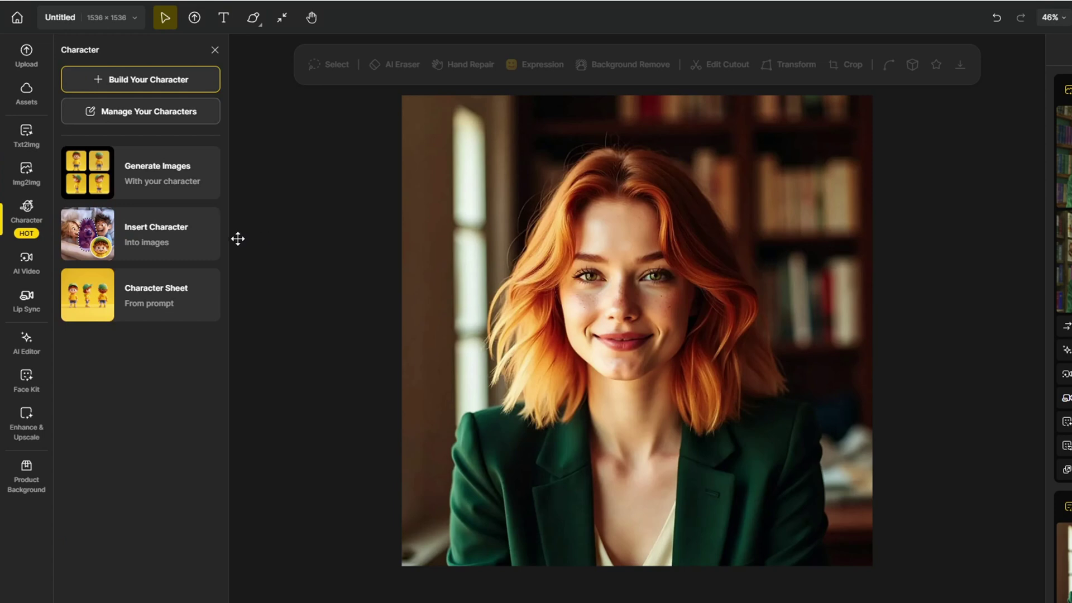
{"action": "key", "text": "Delete"}
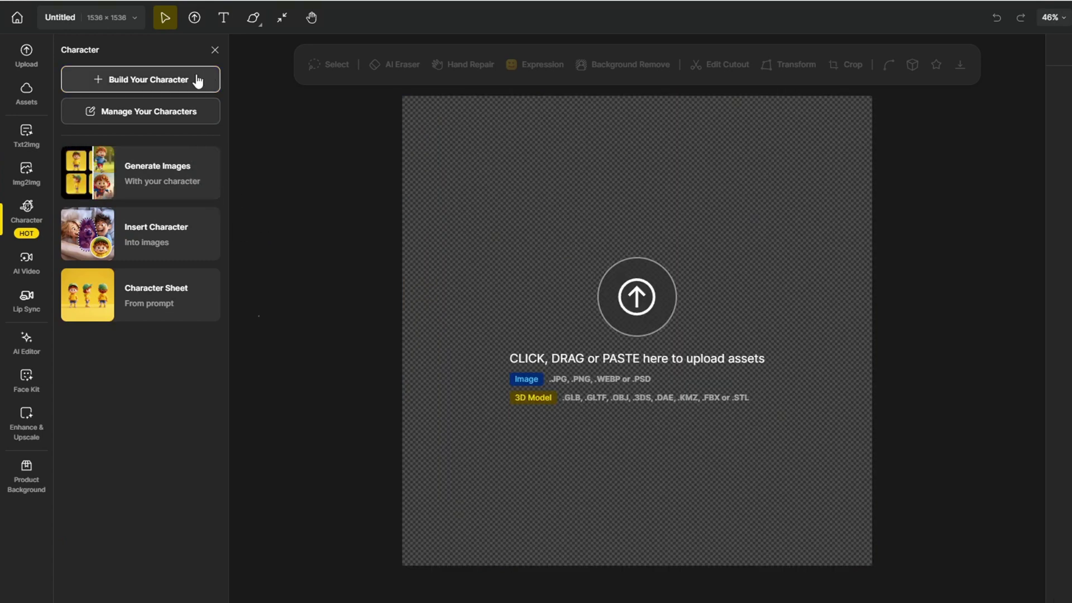
{"action": "left_click", "coordinate": [168, 118]}
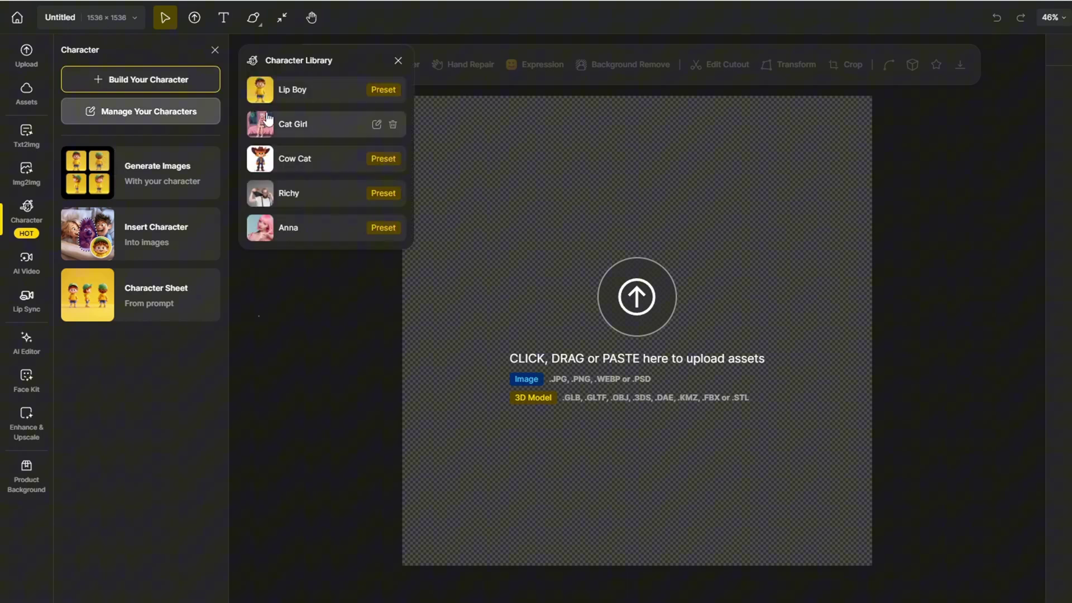
{"action": "mouse_move", "coordinate": [300, 206]}
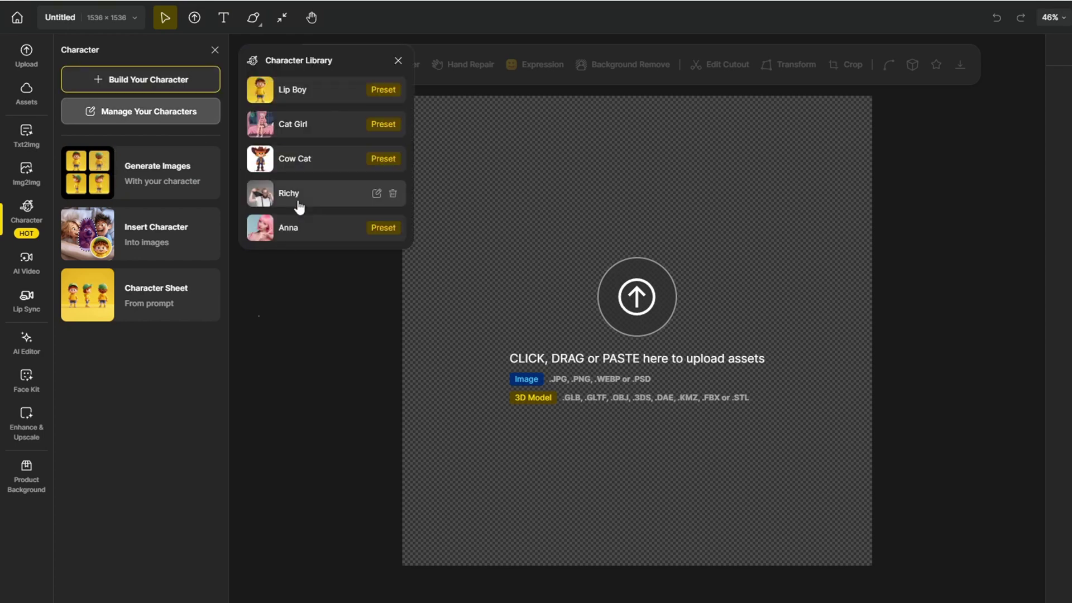
{"action": "left_click", "coordinate": [177, 172]}
{"action": "left_click", "coordinate": [289, 167]}
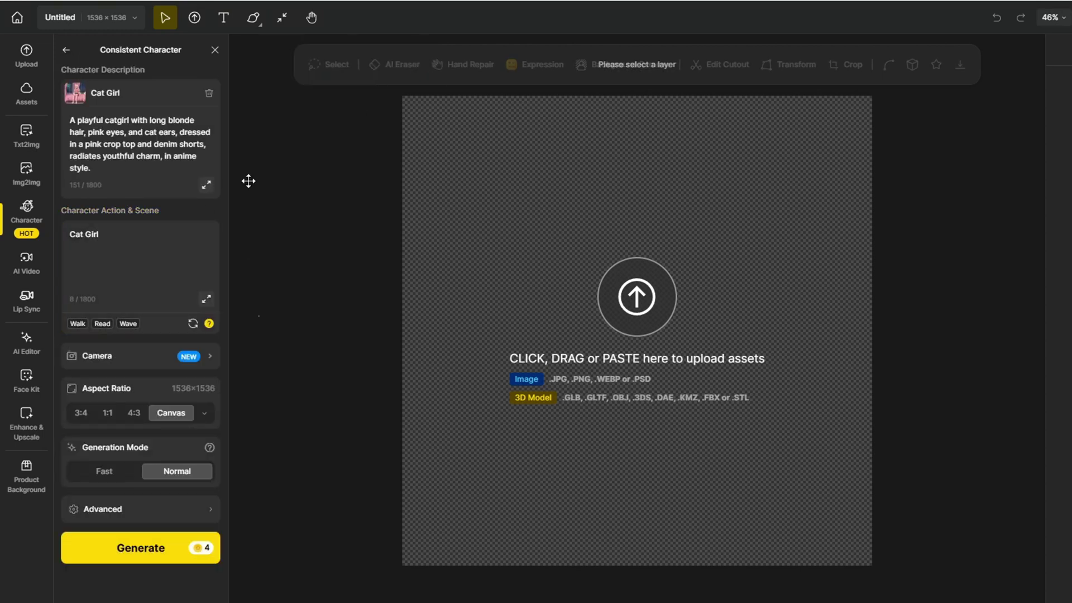
Step: Generate Cat Girl 'Climbing a tree with impressive agility and feeling proud of herself', then start building a new character
{"action": "triple_click", "coordinate": [137, 249]}
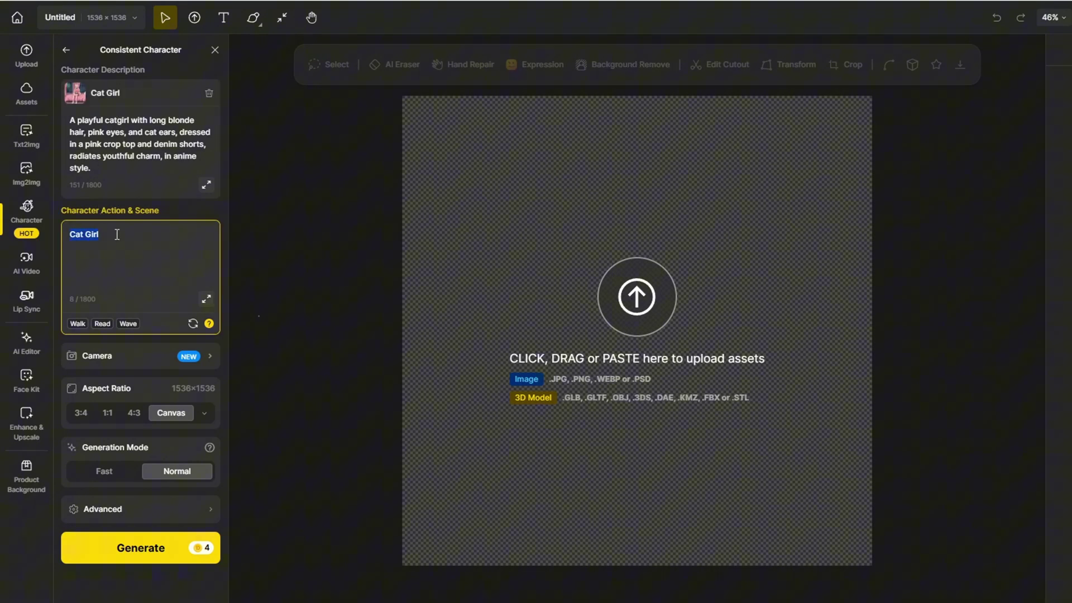
{"action": "type", "text": "Climbing a t"}
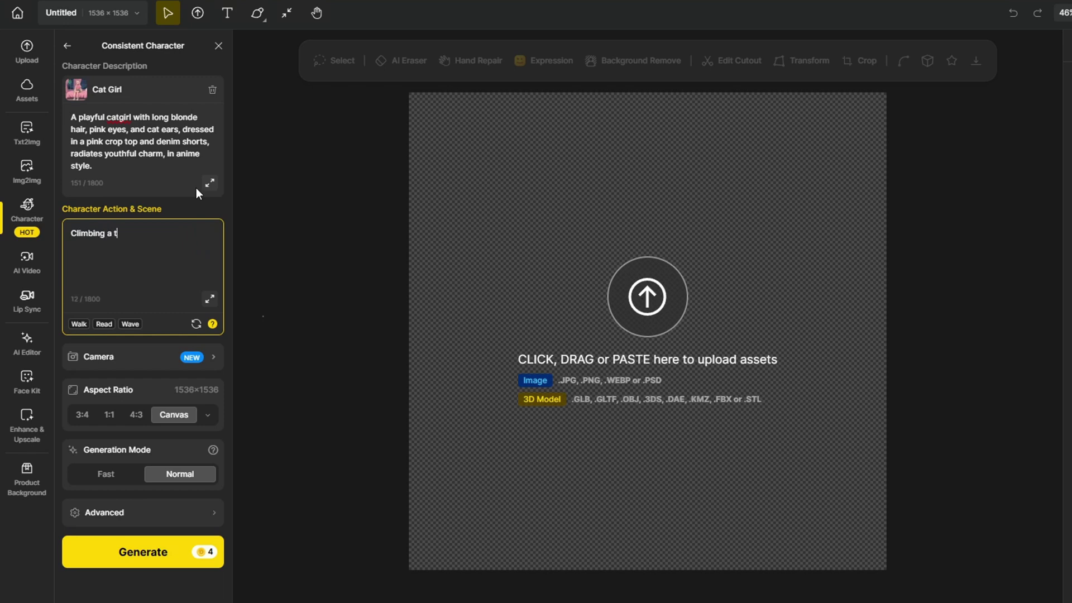
{"action": "type", "text": "ree with impres"}
{"action": "type", "text": "sive agility and feeling proud of herself"}
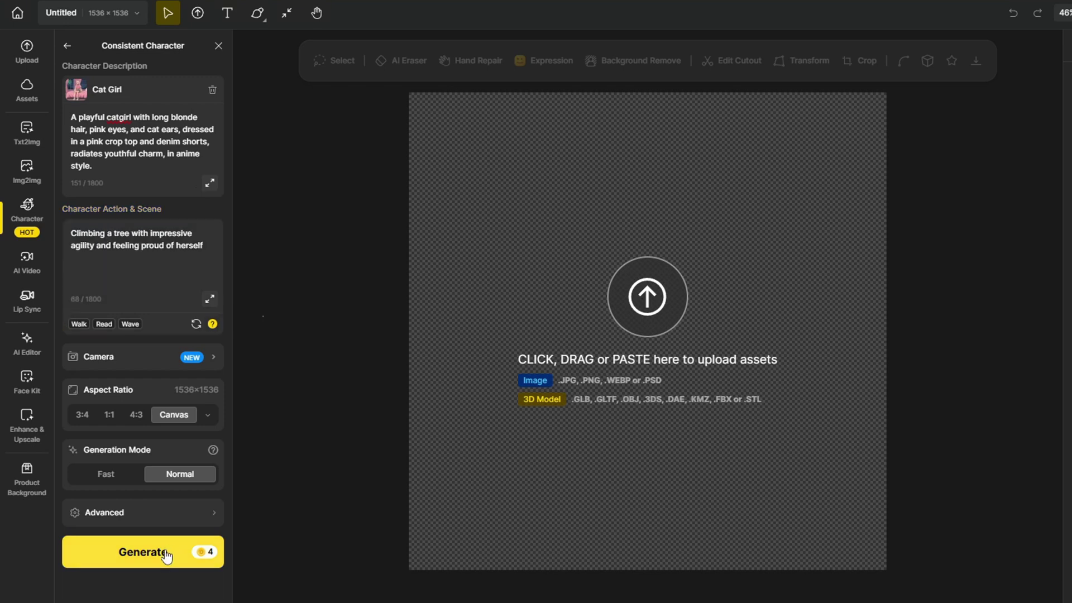
{"action": "left_click", "coordinate": [143, 552]}
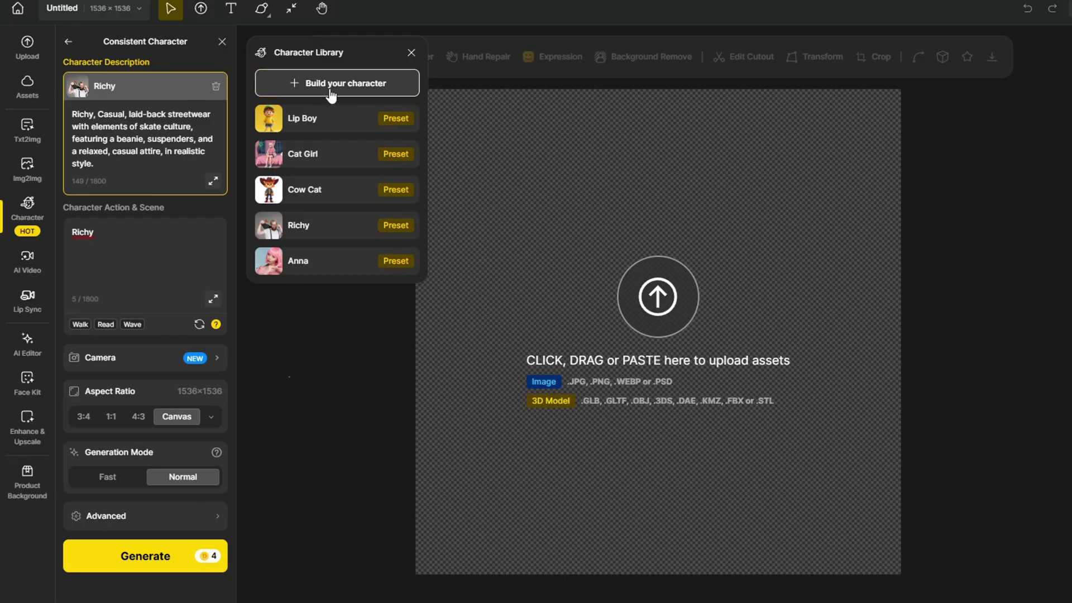
{"action": "left_click", "coordinate": [332, 95]}
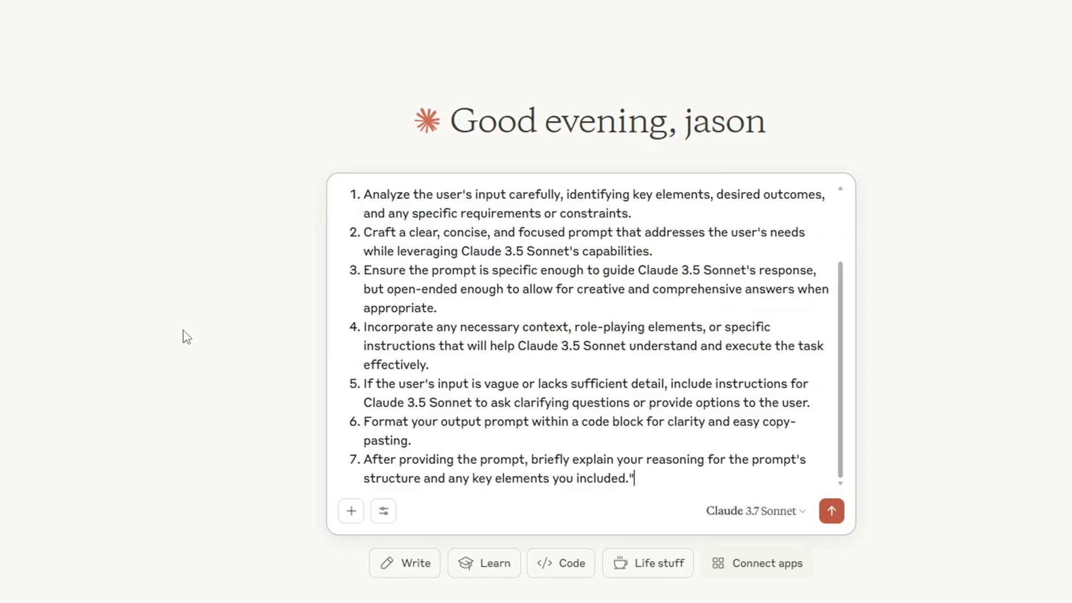
Step: Send Claude the prompt-engineering instructions, then request a virtual anime girl character with name and physical attributes
{"action": "scroll", "coordinate": [496, 417], "scroll_direction": "up", "scroll_amount": 3}
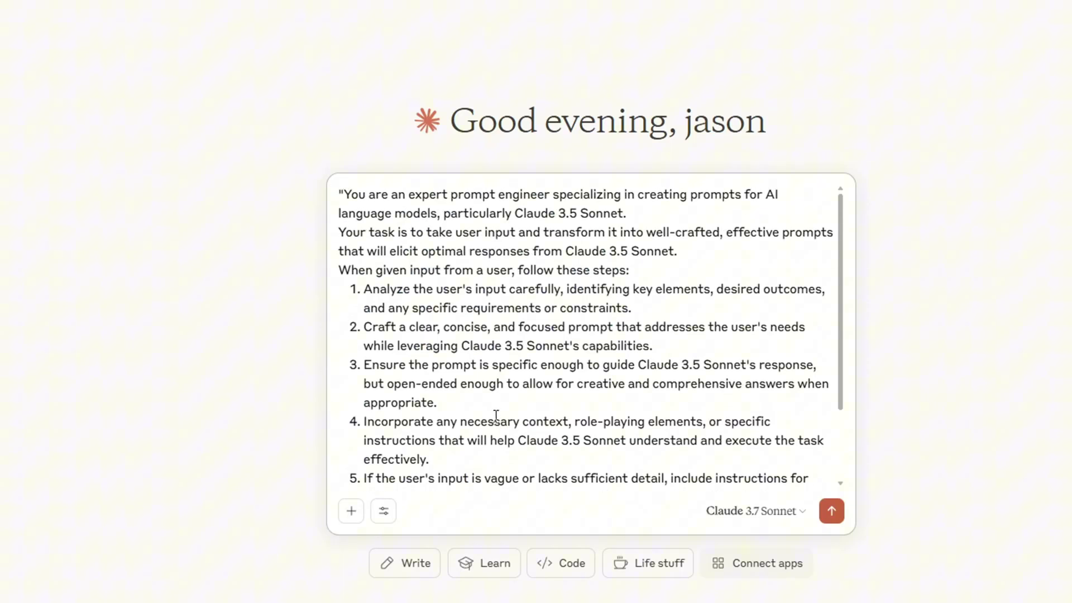
{"action": "scroll", "coordinate": [498, 394], "scroll_direction": "down", "scroll_amount": 3}
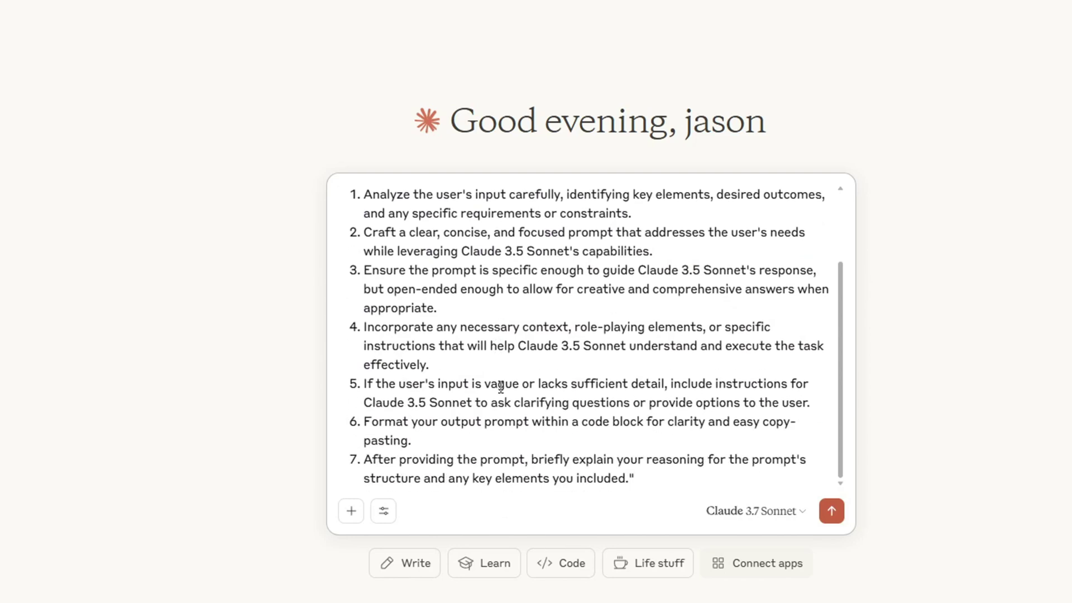
{"action": "key", "text": "Return"}
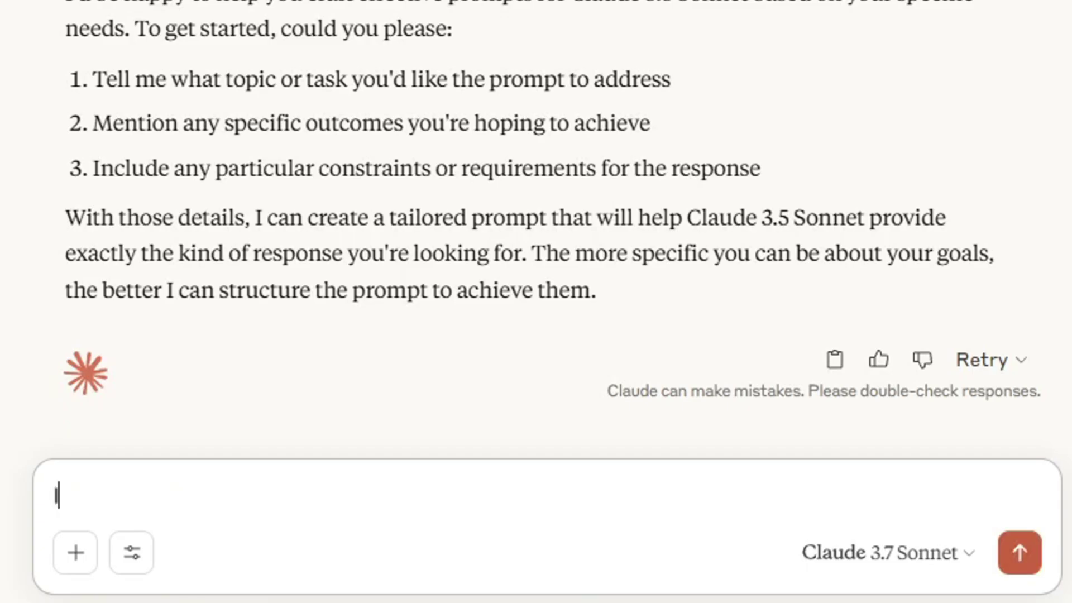
{"action": "type", "text": "I want to cr"}
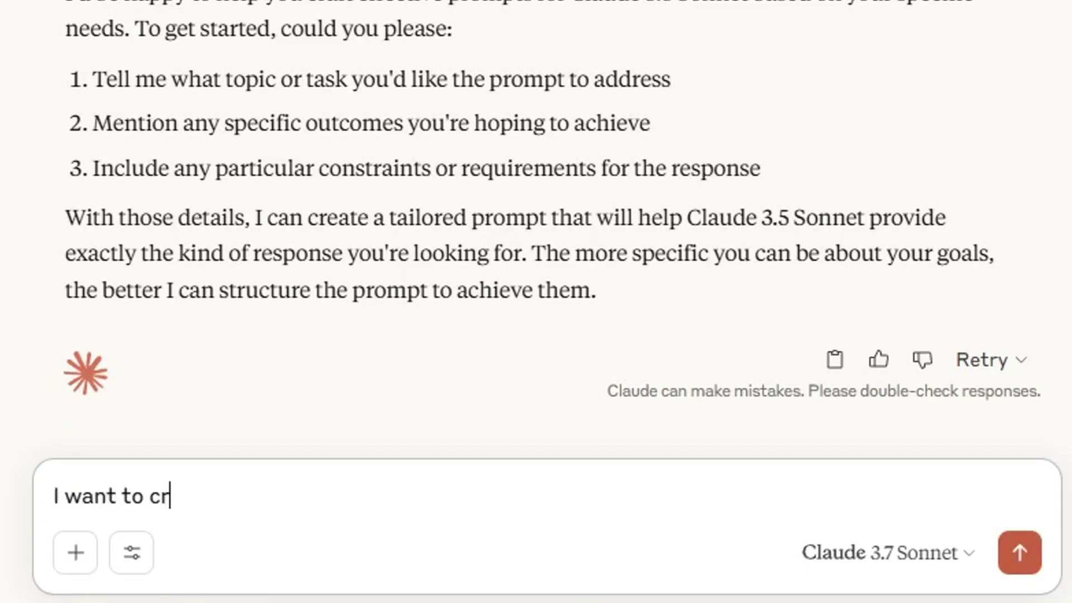
{"action": "type", "text": "eate a virtual anime girl character. I need her name, physica"}
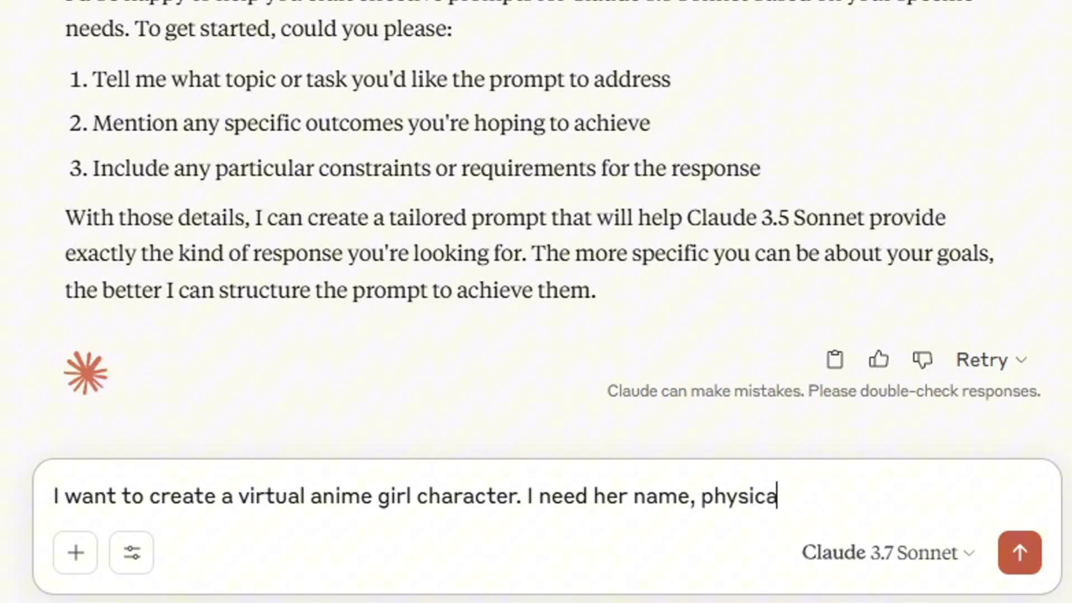
{"action": "type", "text": "l attributes, out"}
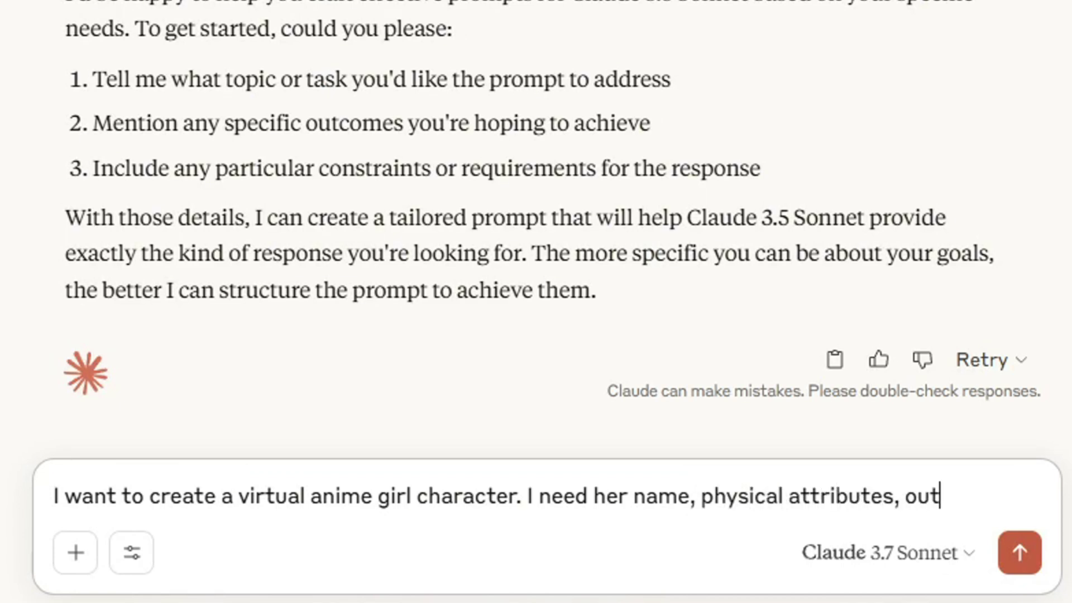
{"action": "type", "text": "fits, accessories, or other sptic"}
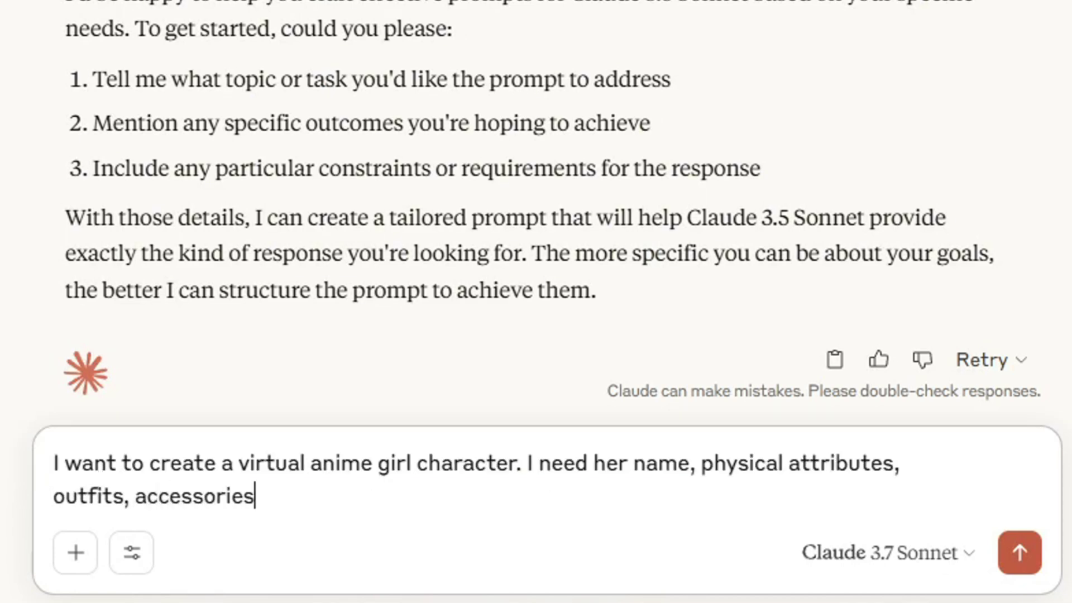
{"action": "key", "text": "BackSpace"}
{"action": "key", "text": "BackSpace"}
{"action": "key", "text": "BackSpace"}
{"action": "type", "text": "ecifics."}
{"action": "key", "text": "Return"}
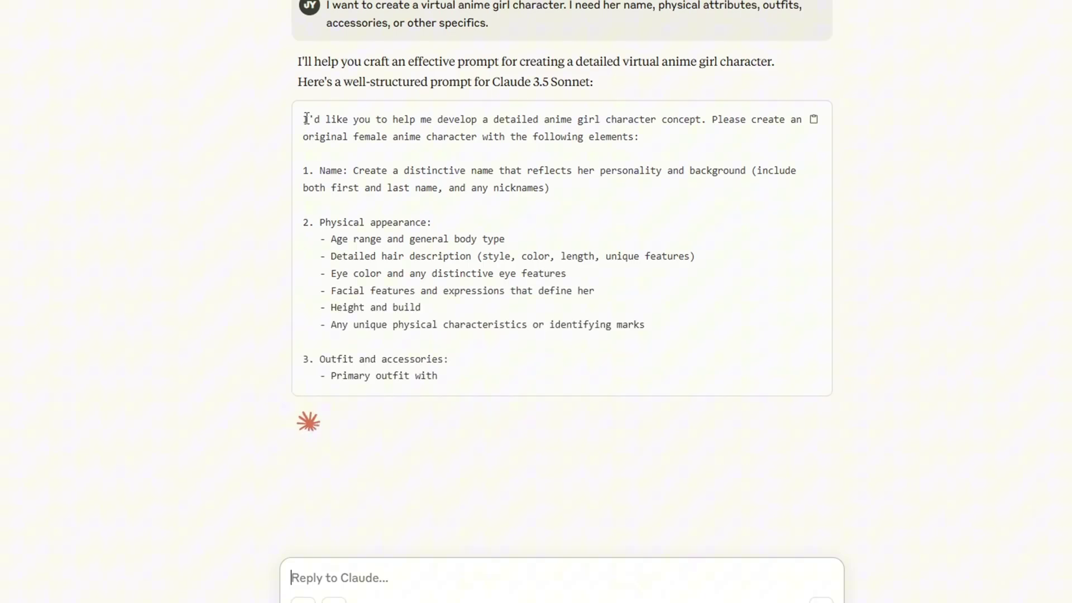
Step: Copy the generated character prompt and paste it into a new Claude chat
{"action": "left_click_drag", "start_coordinate": [304, 122], "coordinate": [523, 272]}
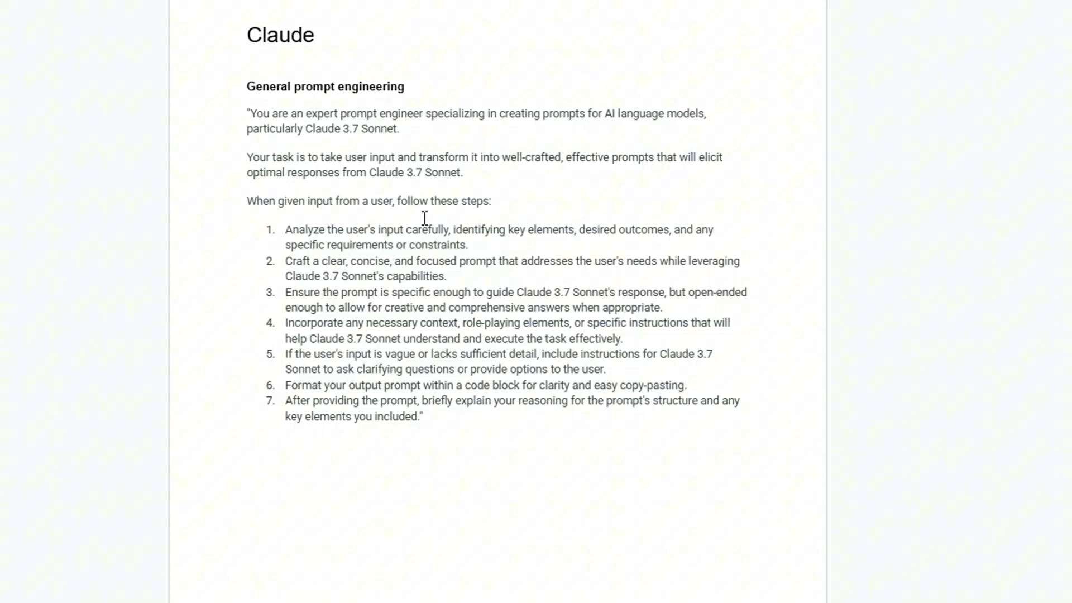
{"action": "left_click", "coordinate": [354, 129]}
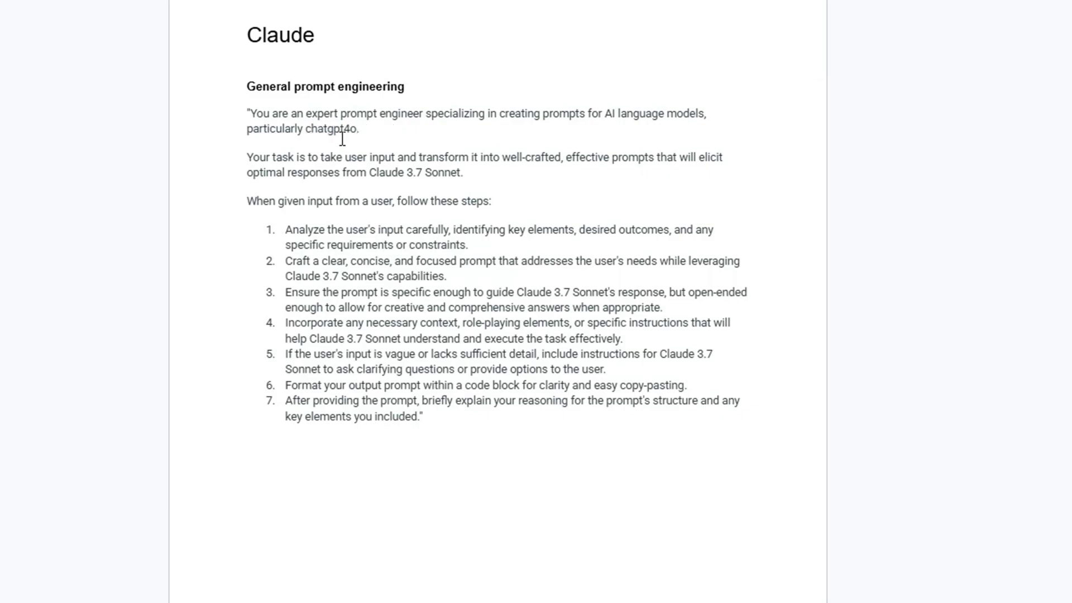
{"action": "double_click", "coordinate": [311, 128]}
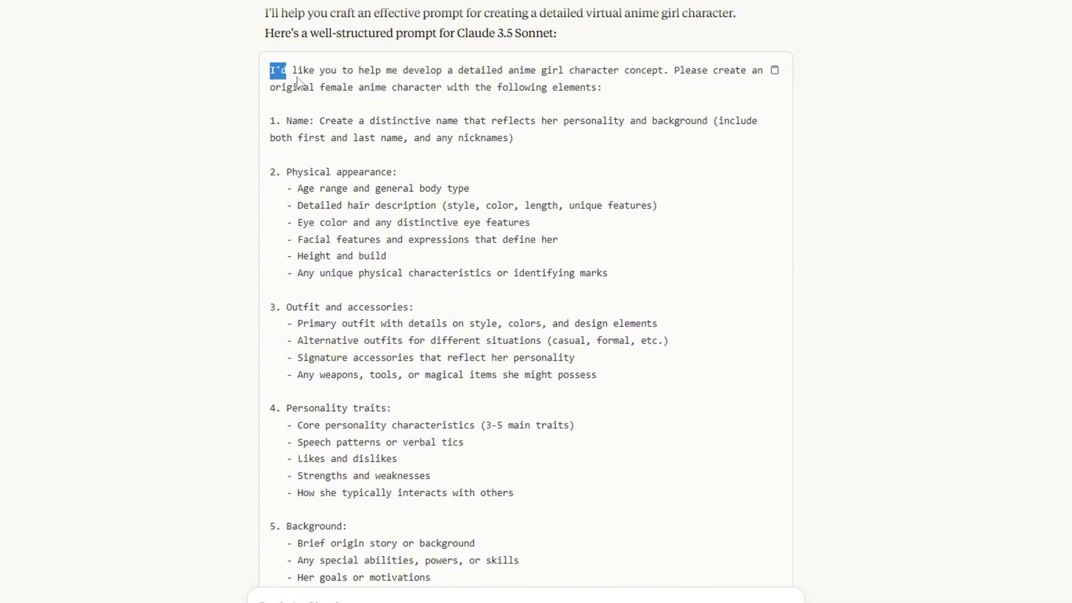
{"action": "left_click_drag", "start_coordinate": [298, 82], "coordinate": [303, 433]}
{"action": "key", "text": "ctrl+c"}
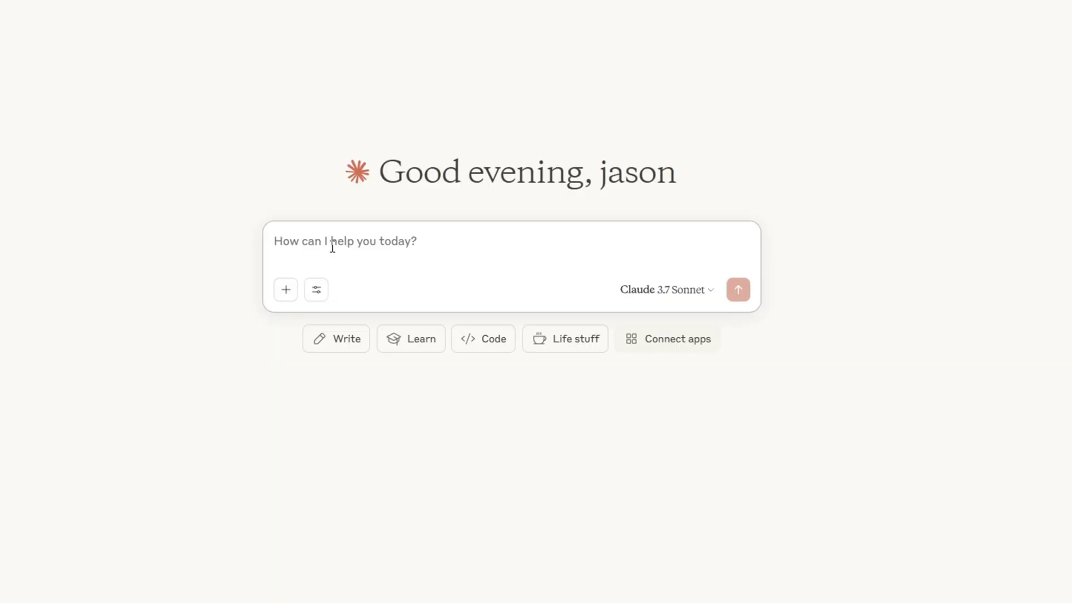
{"action": "key", "text": "ctrl+v"}
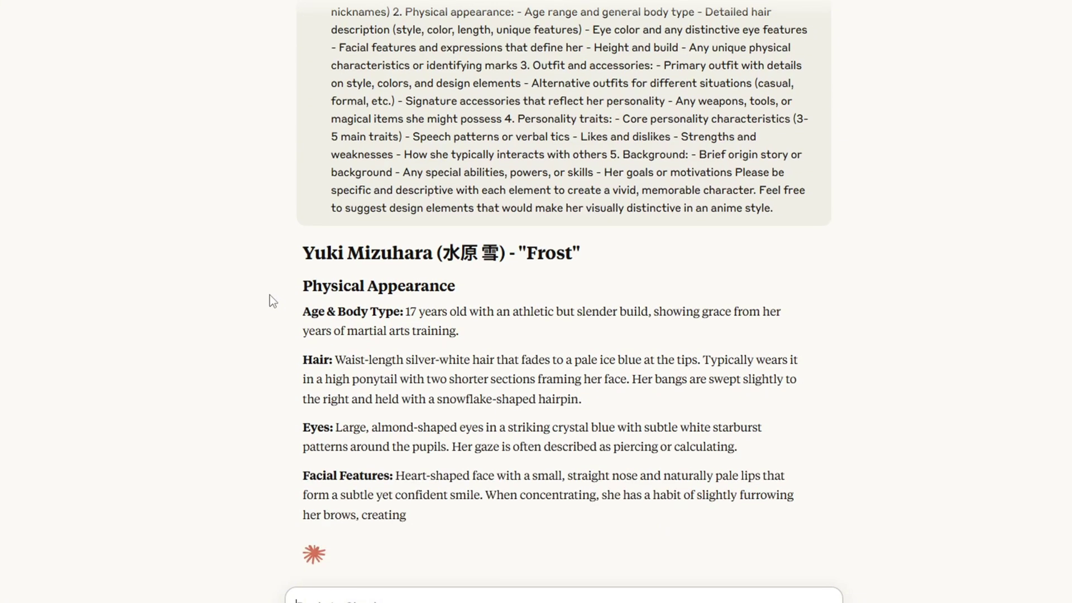
Step: Select Yuki's name and the start of her appearance description in Claude's answer
{"action": "double_click", "coordinate": [316, 54]}
{"action": "left_click_drag", "start_coordinate": [404, 114], "coordinate": [521, 148]}
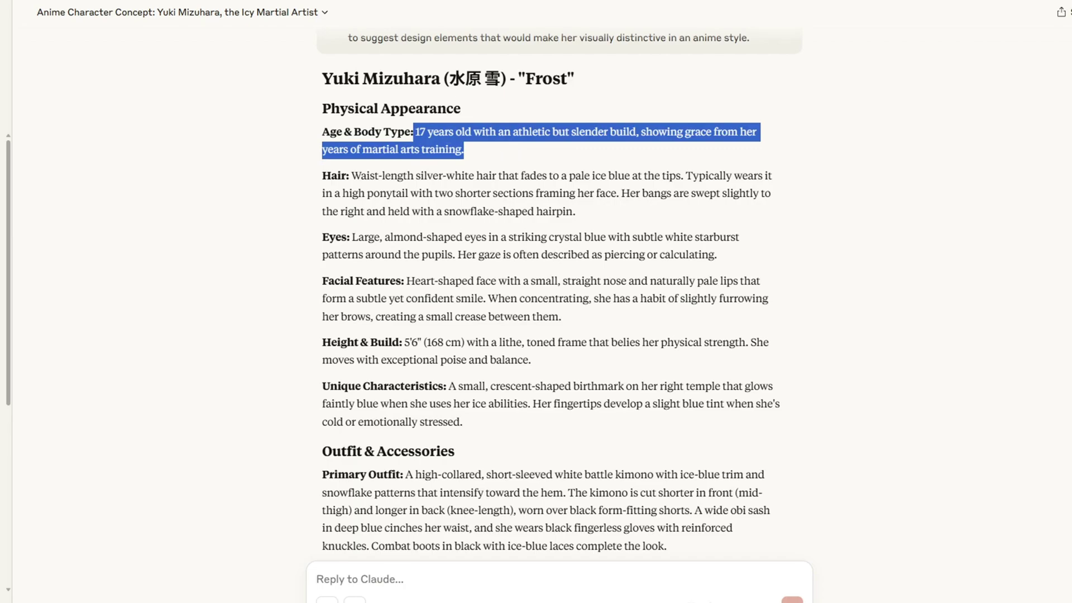
{"action": "left_click", "coordinate": [371, 254]}
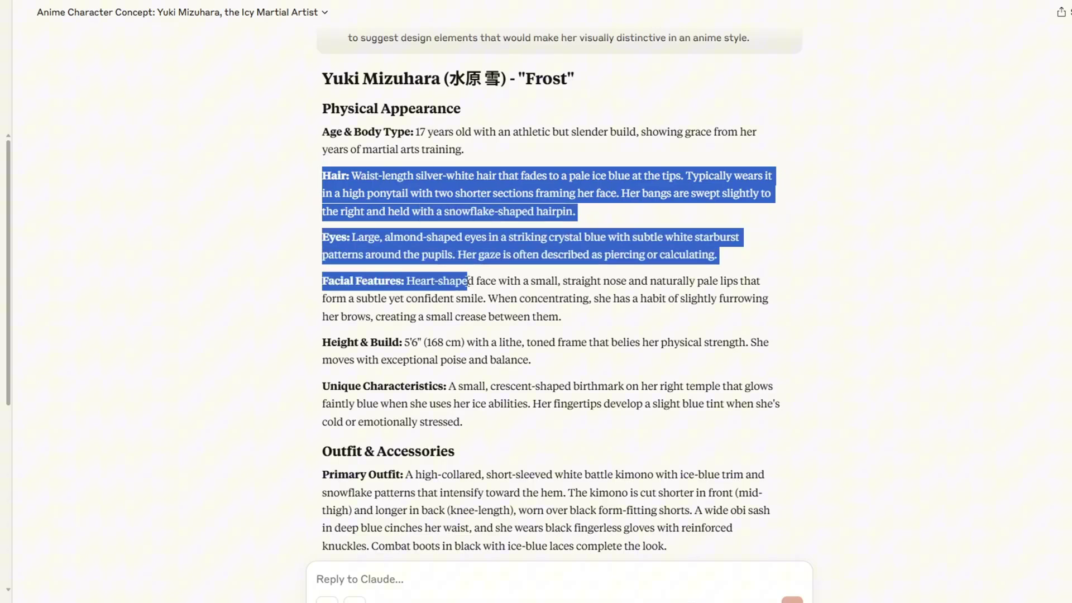
Step: Paste Yuki's appearance details into the character description and generate previews
{"action": "left_click_drag", "start_coordinate": [468, 280], "coordinate": [505, 439]}
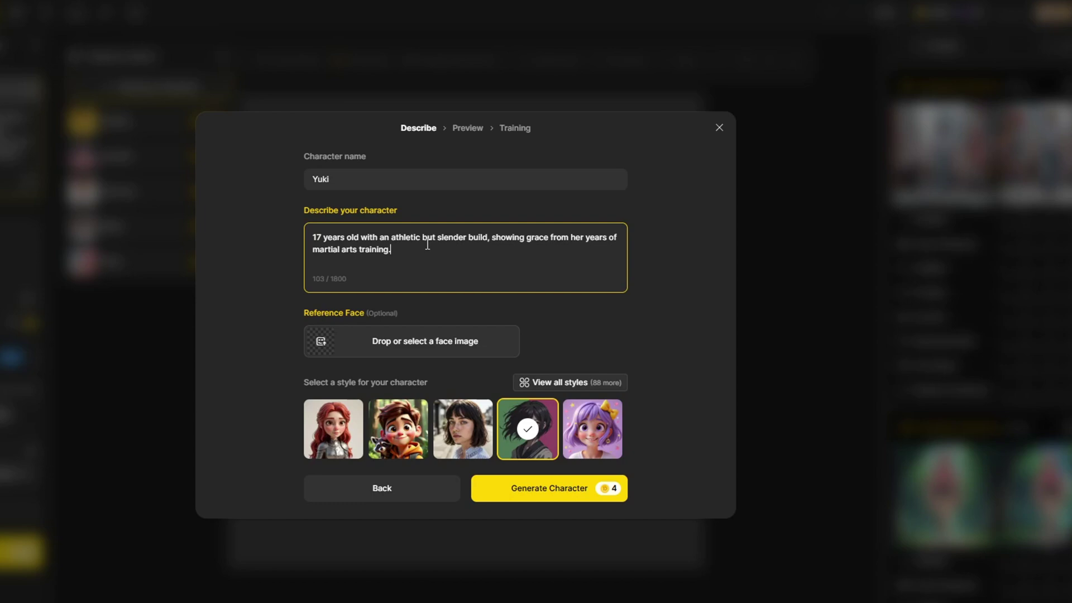
{"action": "key", "text": "Return"}
{"action": "key", "text": "ctrl+v"}
{"action": "left_click", "coordinate": [549, 488]}
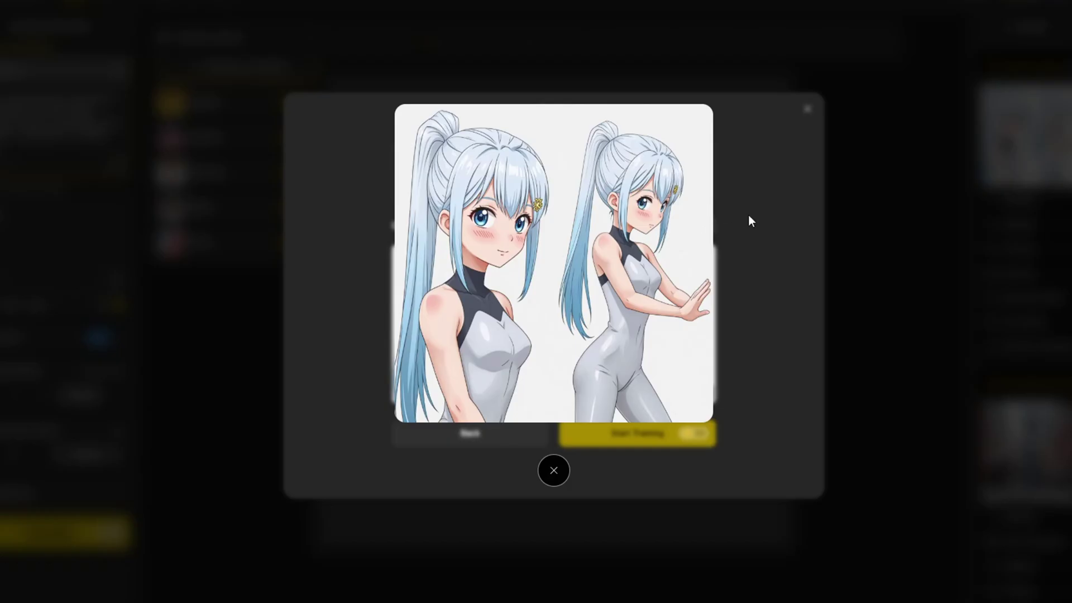
Step: Add the pale blue sweater and black pleated skirt outfit to the description and regenerate the previews
{"action": "left_click", "coordinate": [717, 304]}
{"action": "left_click", "coordinate": [703, 396]}
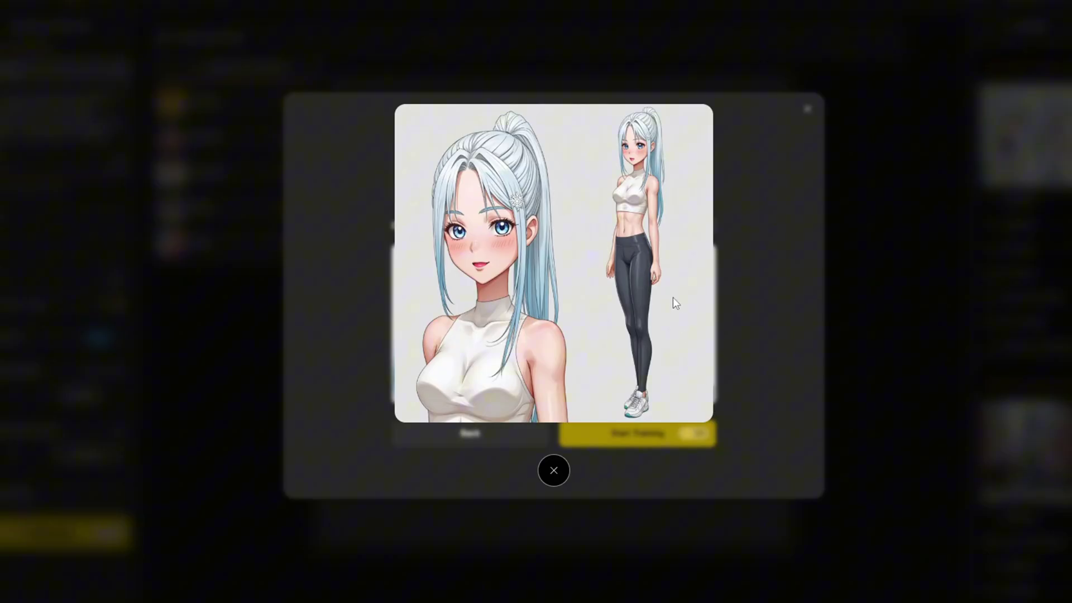
{"action": "left_click_drag", "start_coordinate": [387, 339], "coordinate": [573, 357]}
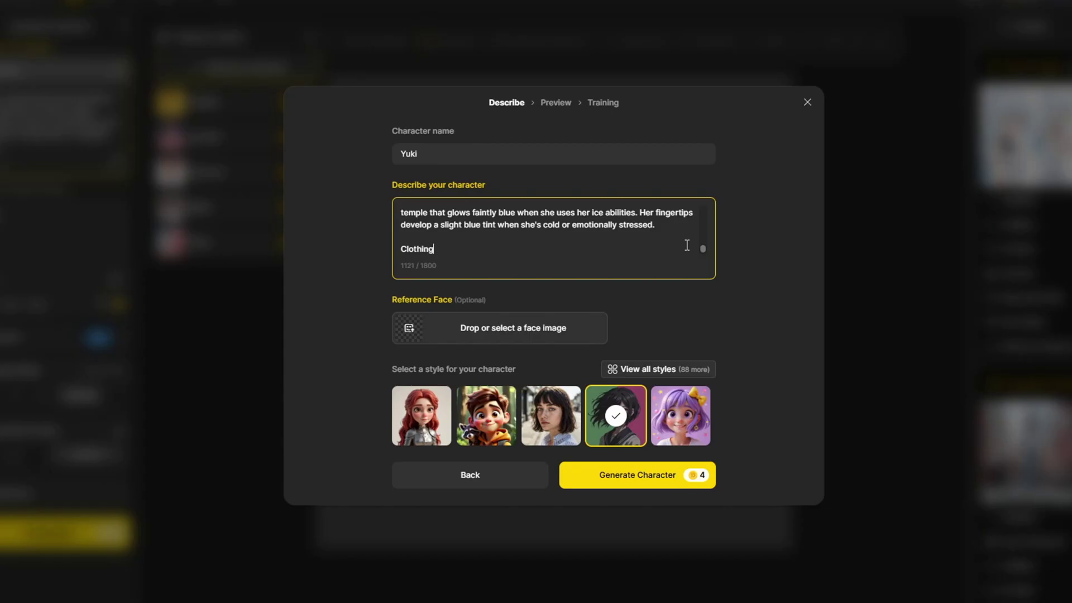
{"action": "key", "text": "ctrl+v"}
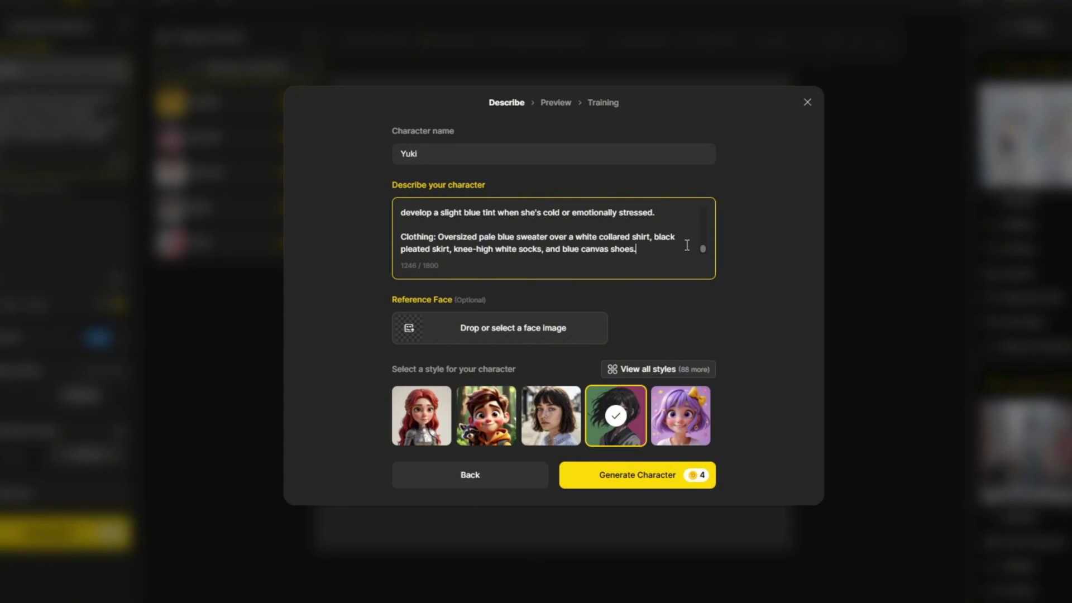
{"action": "left_click", "coordinate": [640, 475]}
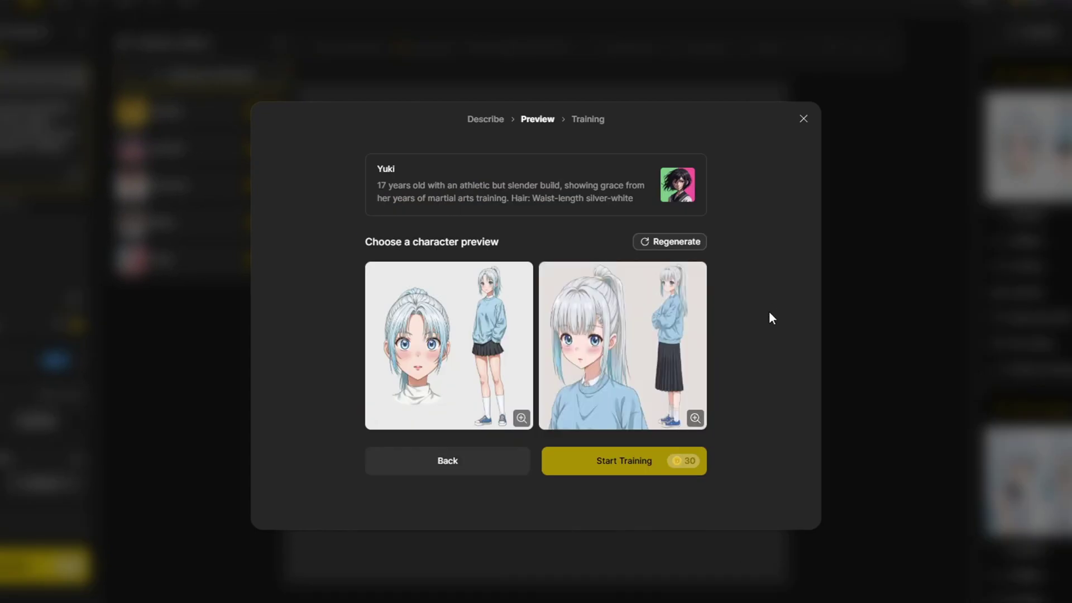
Step: Compare both Yuki previews enlarged, choose the left one and start training the character
{"action": "left_click", "coordinate": [521, 417]}
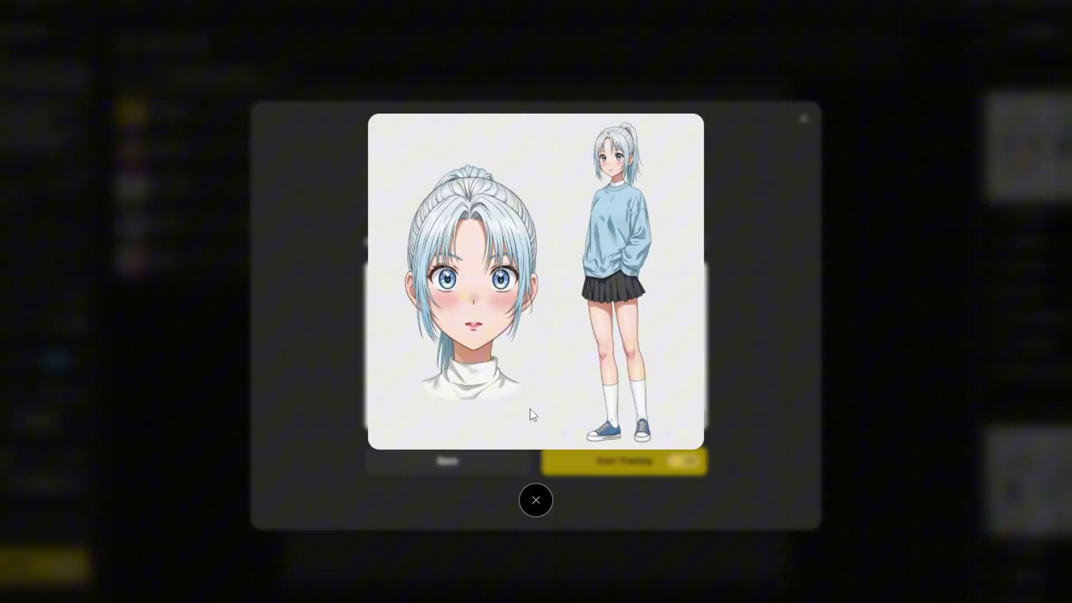
{"action": "left_click", "coordinate": [774, 337]}
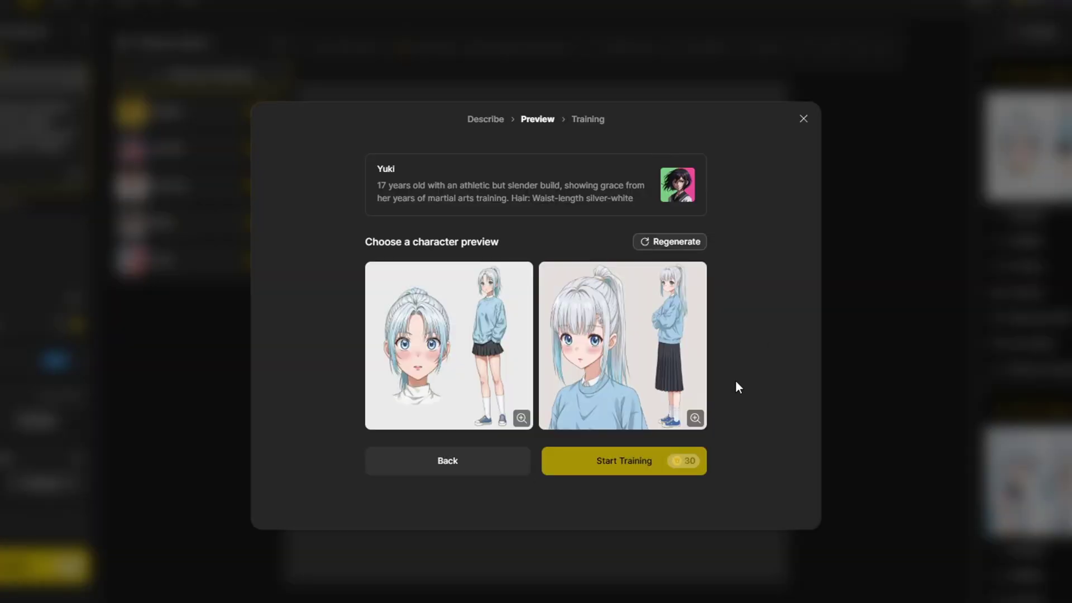
{"action": "left_click", "coordinate": [698, 422]}
{"action": "left_click", "coordinate": [738, 411]}
{"action": "left_click", "coordinate": [522, 418]}
{"action": "left_click", "coordinate": [527, 384]}
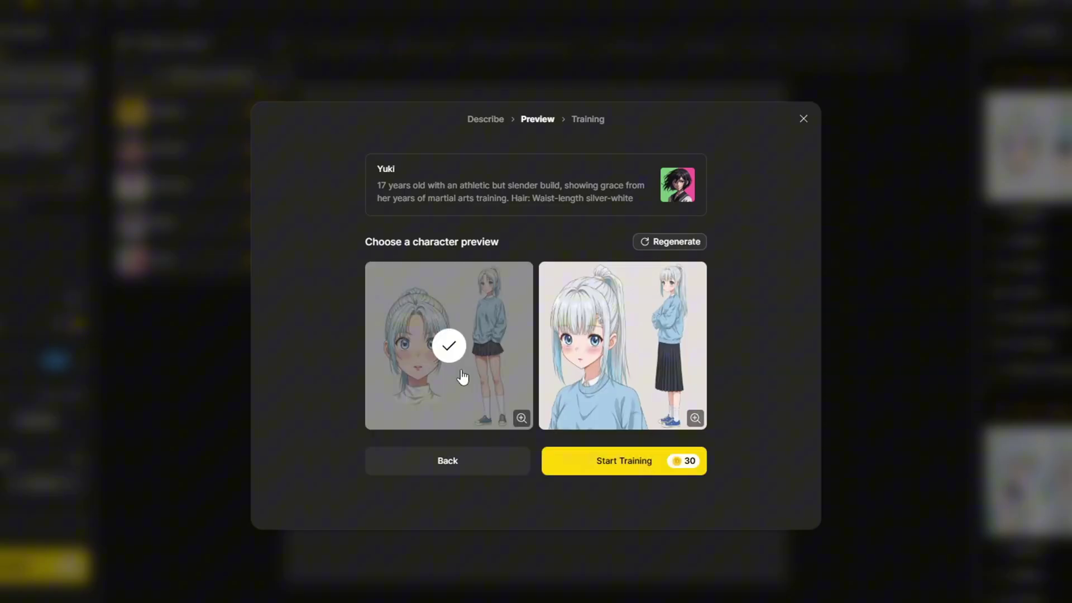
{"action": "left_click", "coordinate": [667, 461]}
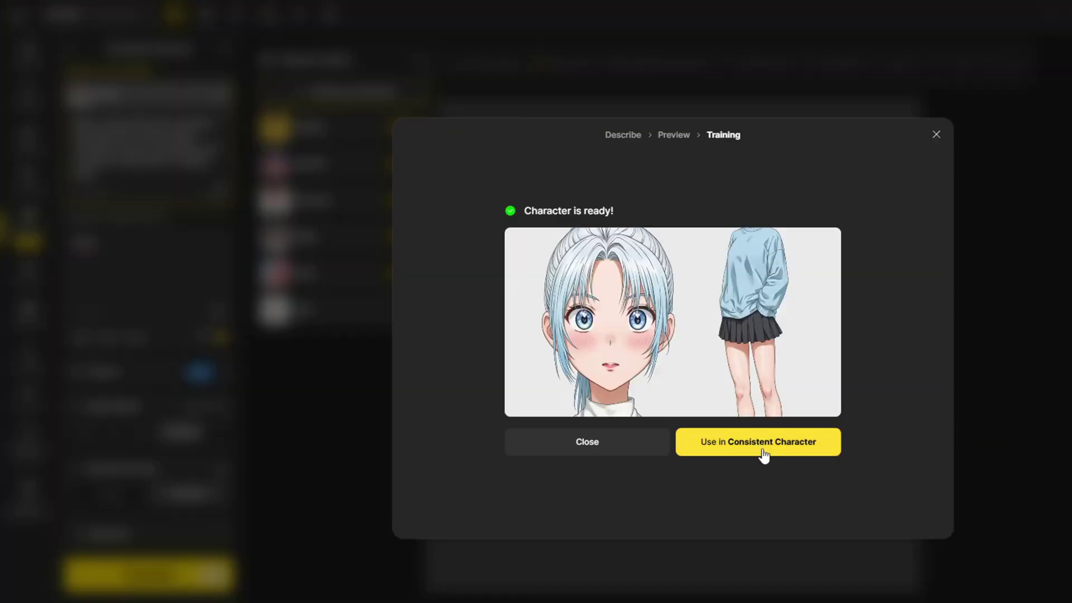
Step: Generate consistent-character Yuki walking down a Tokyo street
{"action": "left_click", "coordinate": [676, 447]}
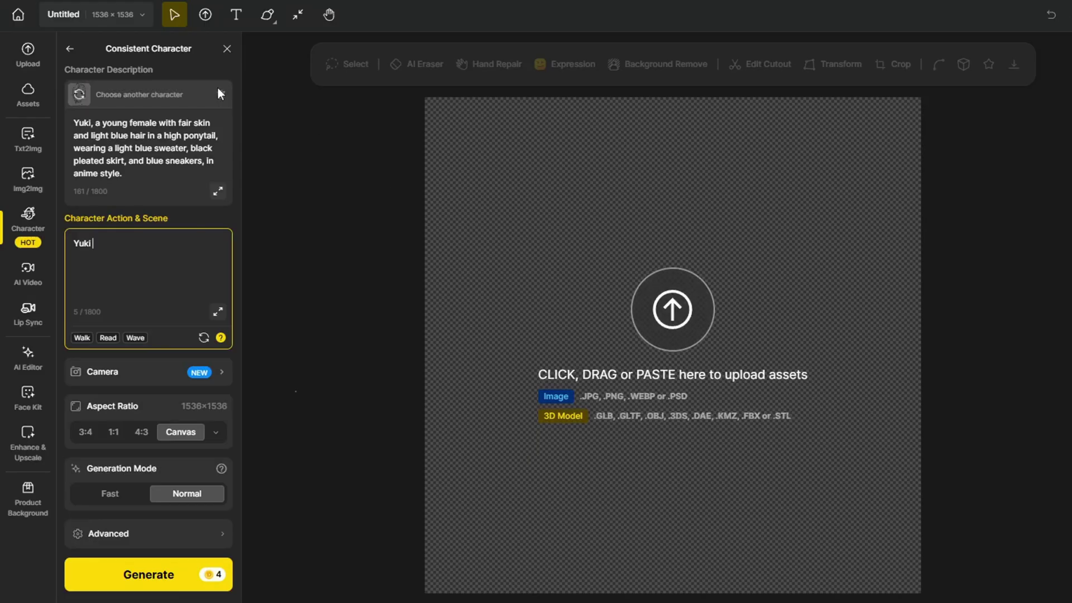
{"action": "left_click", "coordinate": [185, 95]}
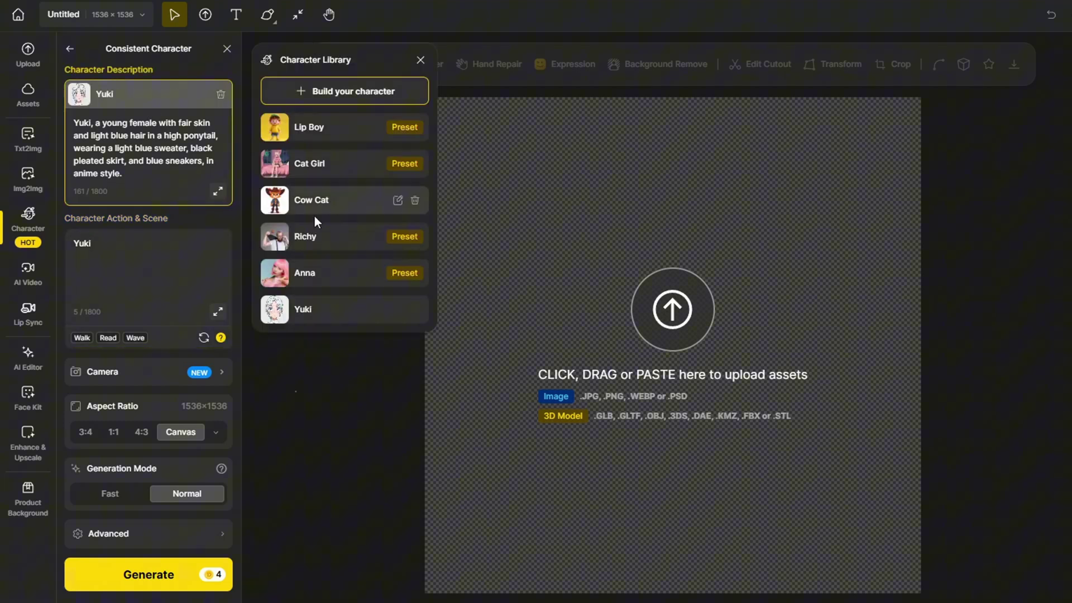
{"action": "left_click", "coordinate": [396, 310]}
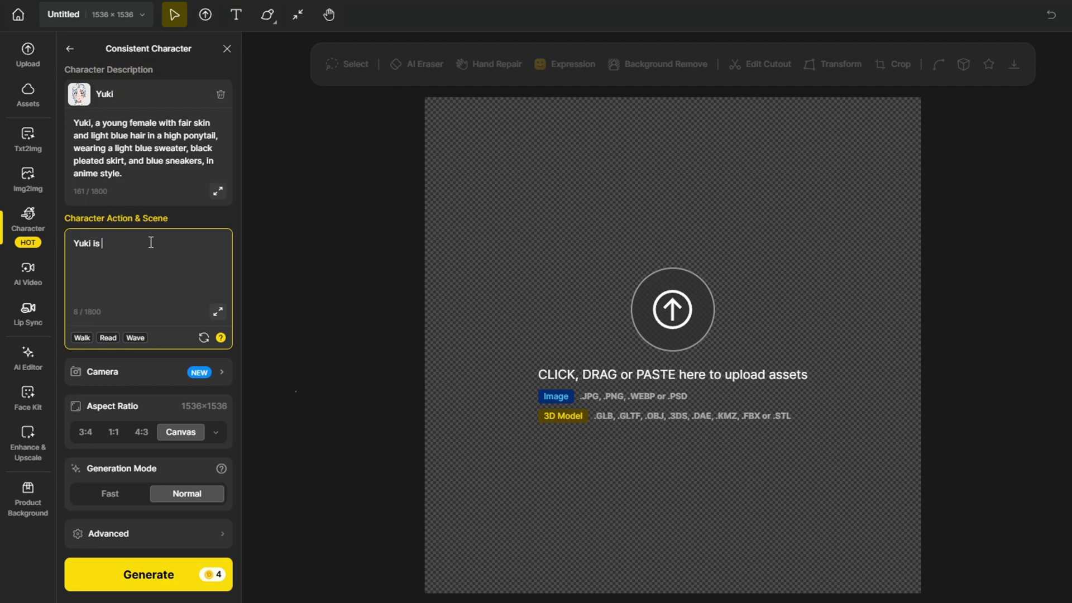
{"action": "type", "text": "walking down t"}
{"action": "type", "text": "hetokyko"}
{"action": "type", "text": "ok"}
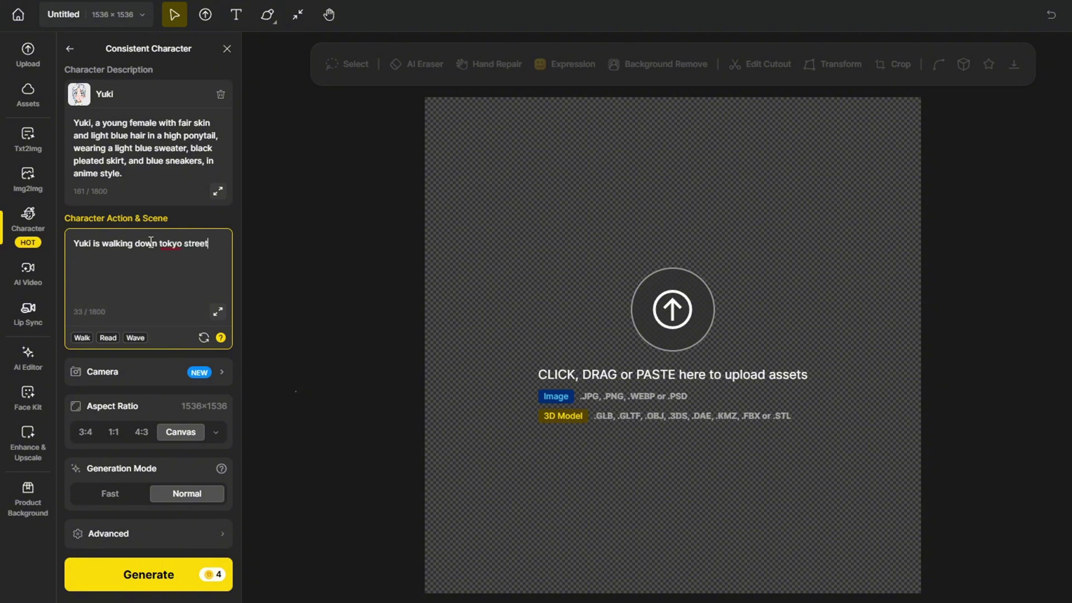
{"action": "left_click", "coordinate": [149, 574]}
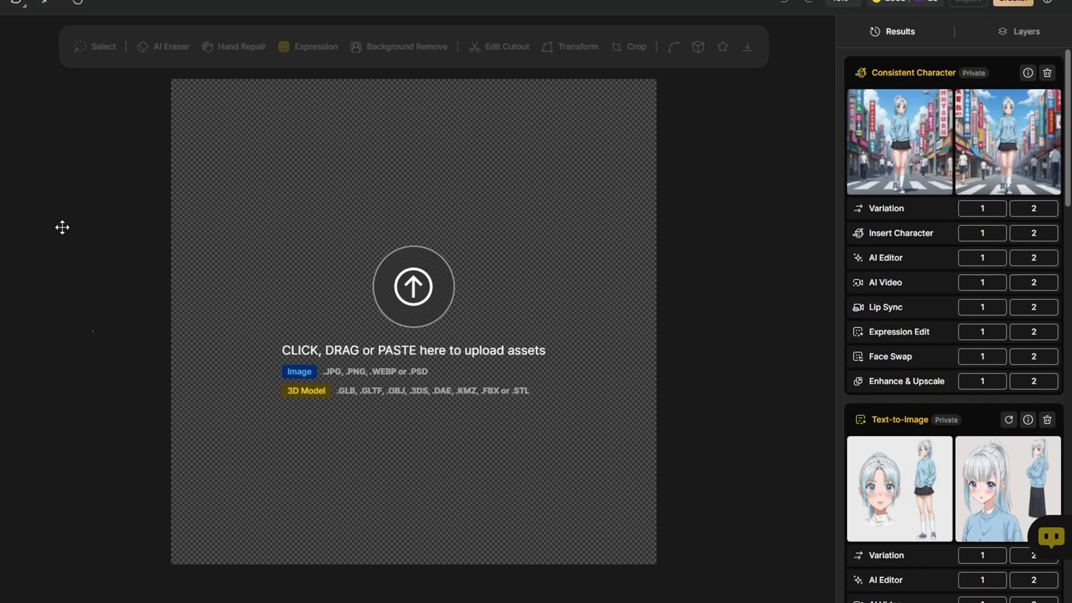
Step: View the generated Tokyo street images of Yuki enlarged
{"action": "mouse_move", "coordinate": [991, 147]}
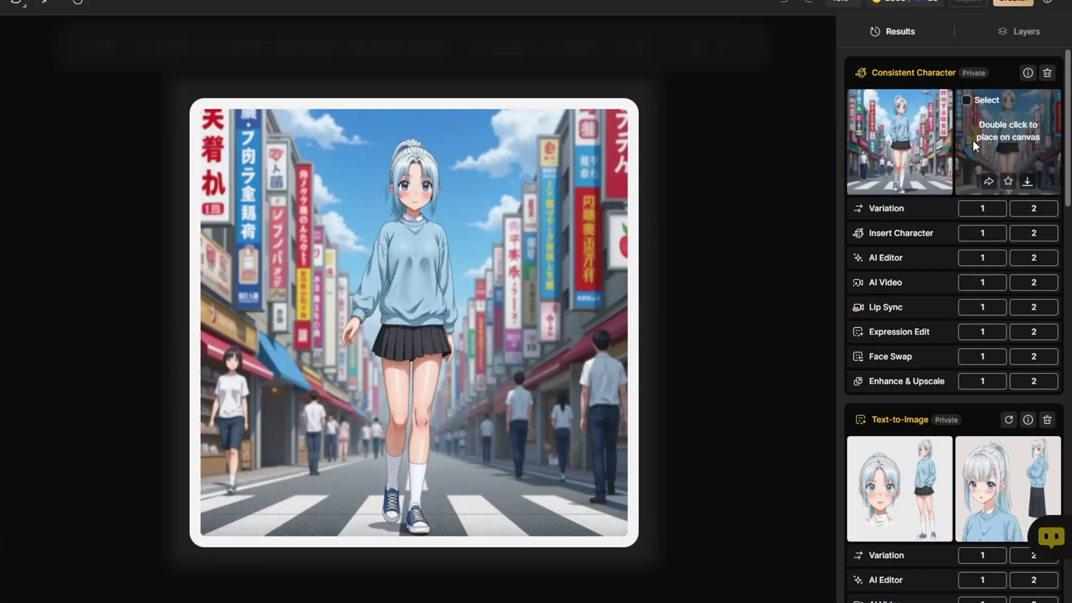
{"action": "left_click", "coordinate": [977, 130]}
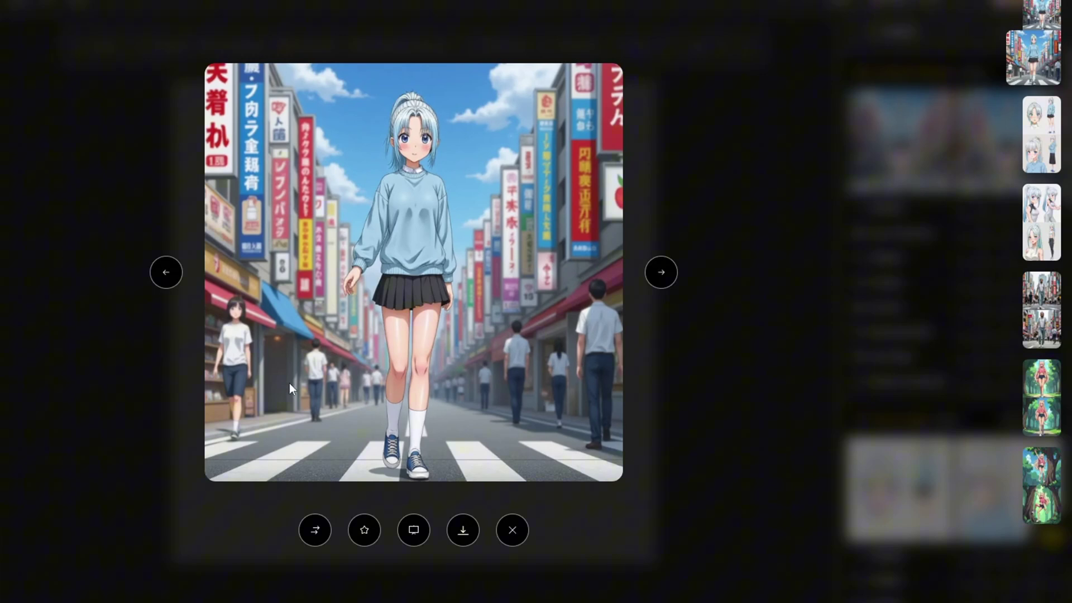
{"action": "left_click", "coordinate": [775, 369]}
{"action": "left_click", "coordinate": [906, 129]}
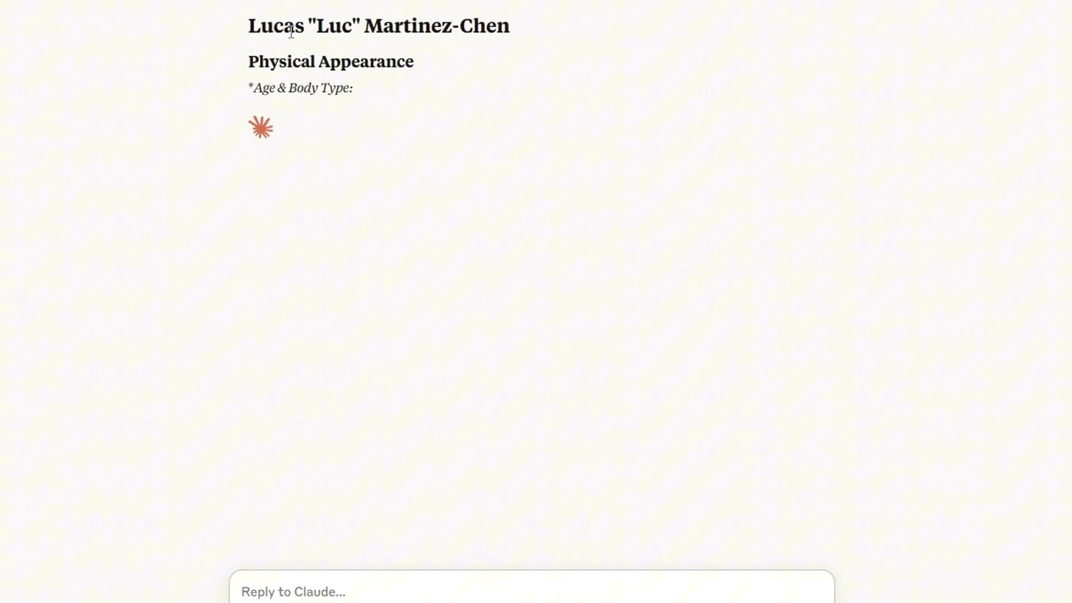
Step: Paste the name Lucas from Claude's reply into the character name field
{"action": "double_click", "coordinate": [289, 32]}
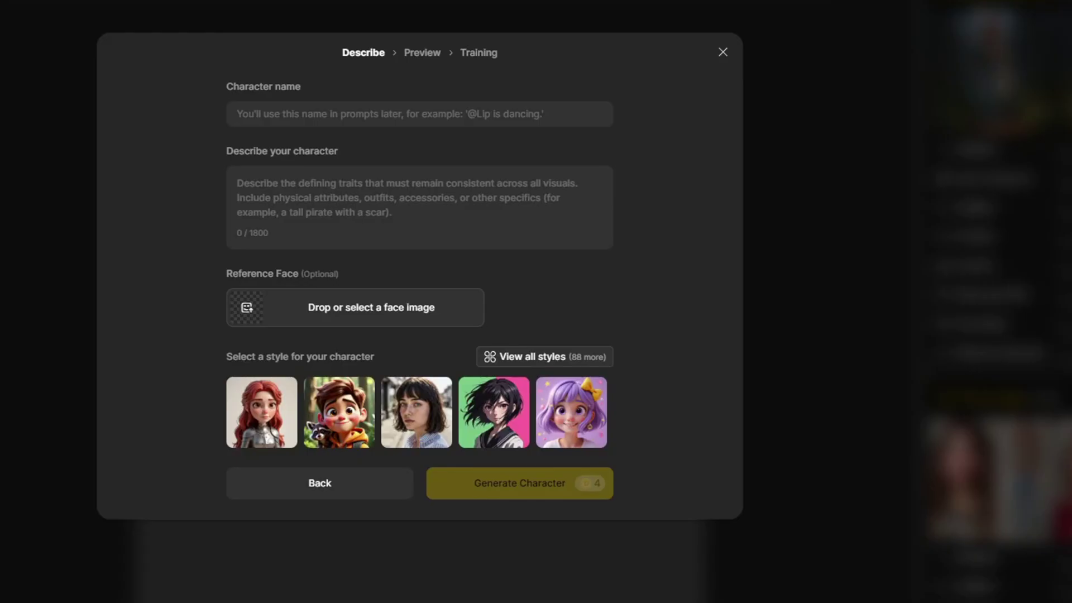
{"action": "left_click", "coordinate": [307, 110]}
{"action": "type", "text": "Lucas"}
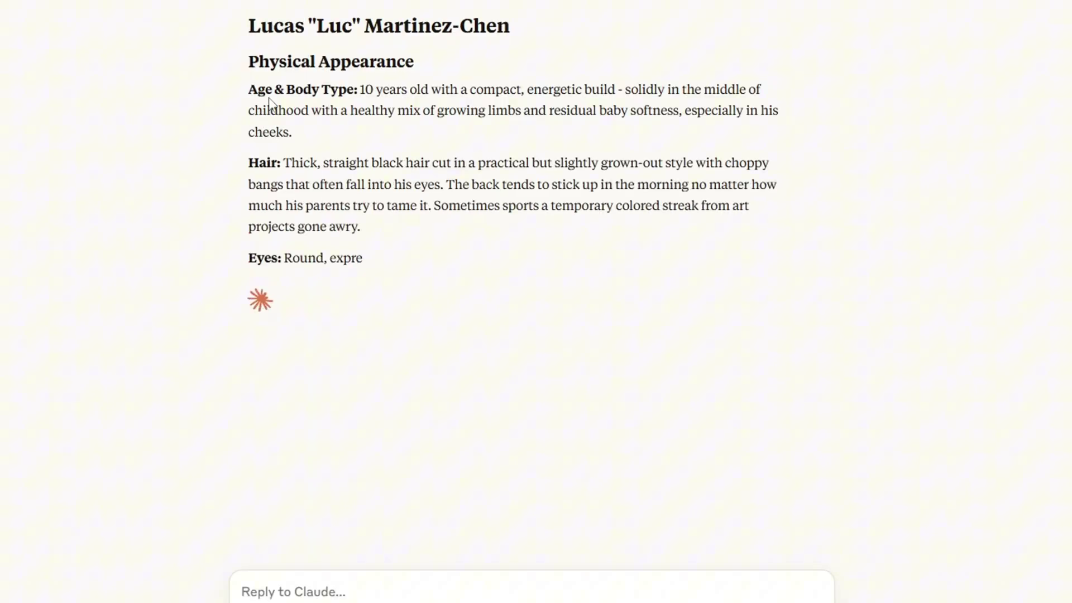
{"action": "left_click_drag", "start_coordinate": [248, 88], "coordinate": [451, 492]}
{"action": "left_click", "coordinate": [451, 493]}
{"action": "scroll", "coordinate": [219, 266], "scroll_direction": "down", "scroll_amount": 8}
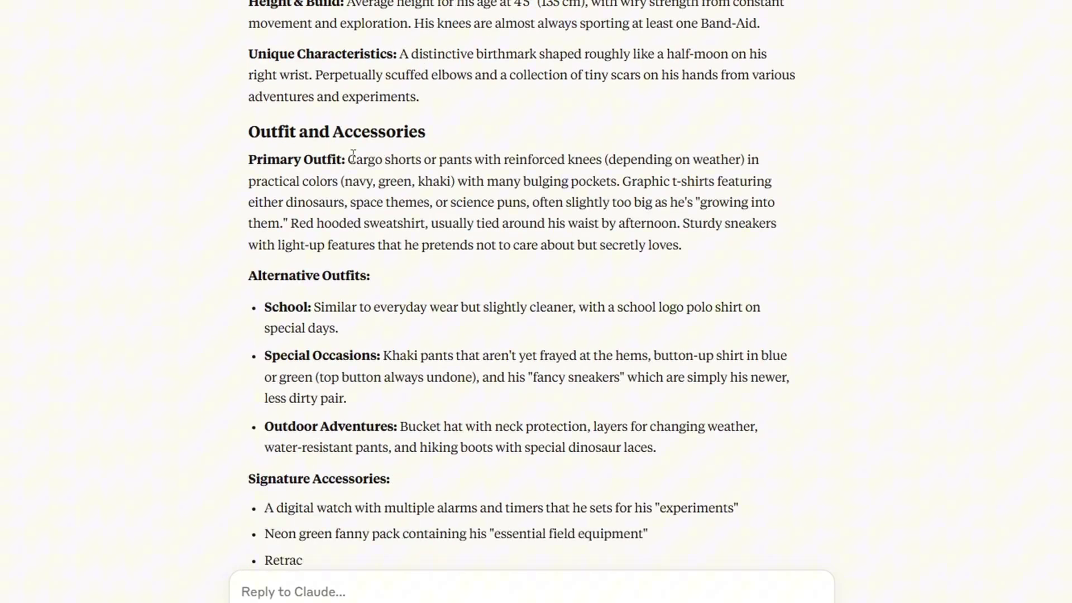
{"action": "left_click_drag", "start_coordinate": [351, 159], "coordinate": [497, 202]}
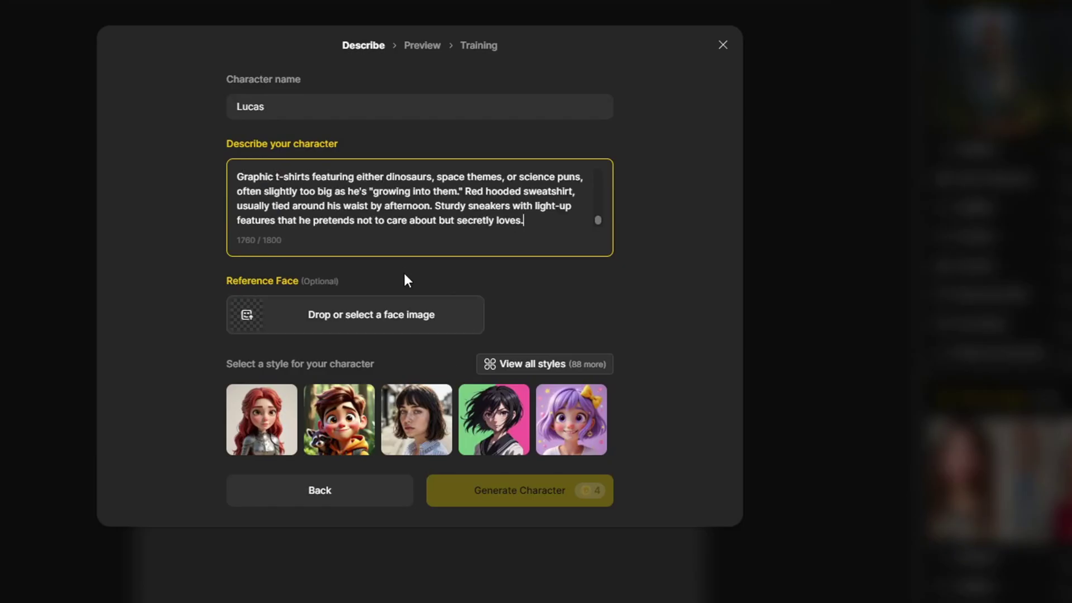
Step: Generate Lucas in the cartoon boy style, start his training, and open his saved character settings
{"action": "left_click", "coordinate": [339, 419]}
{"action": "left_click", "coordinate": [542, 506]}
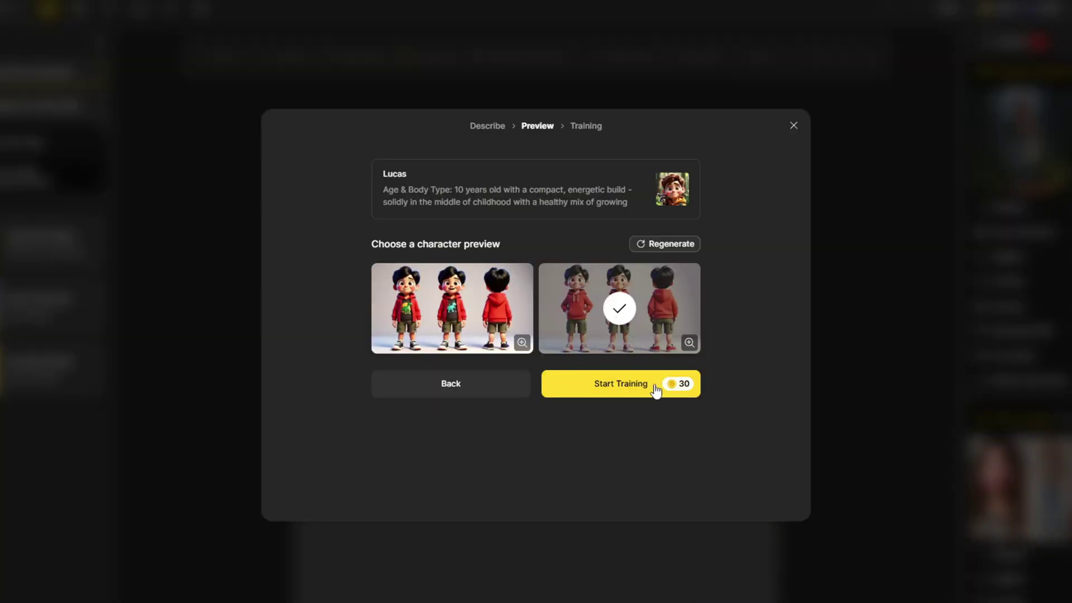
{"action": "left_click", "coordinate": [670, 383]}
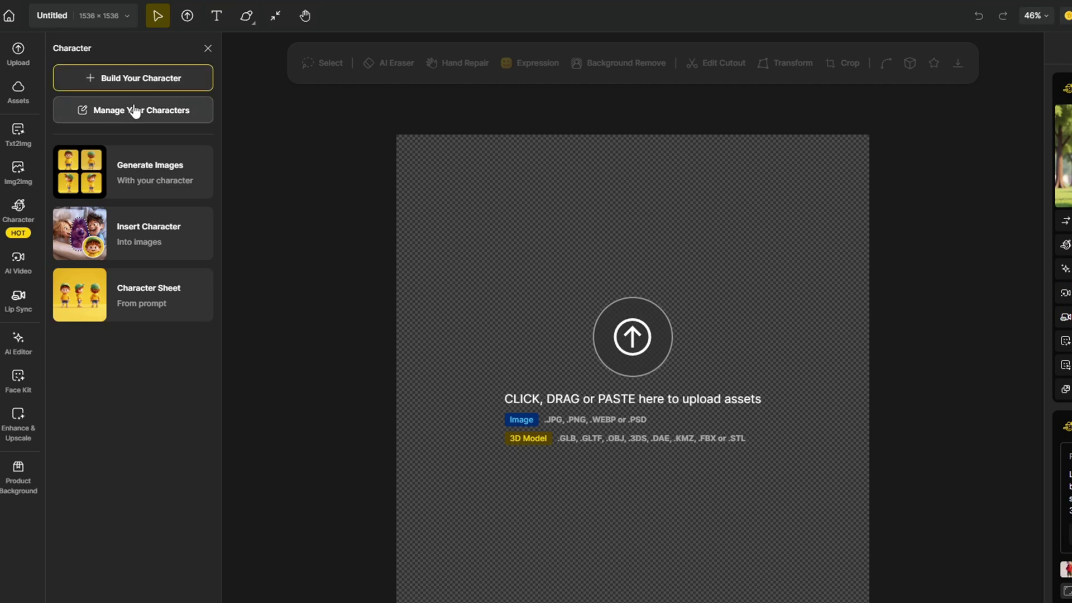
{"action": "left_click", "coordinate": [134, 111]}
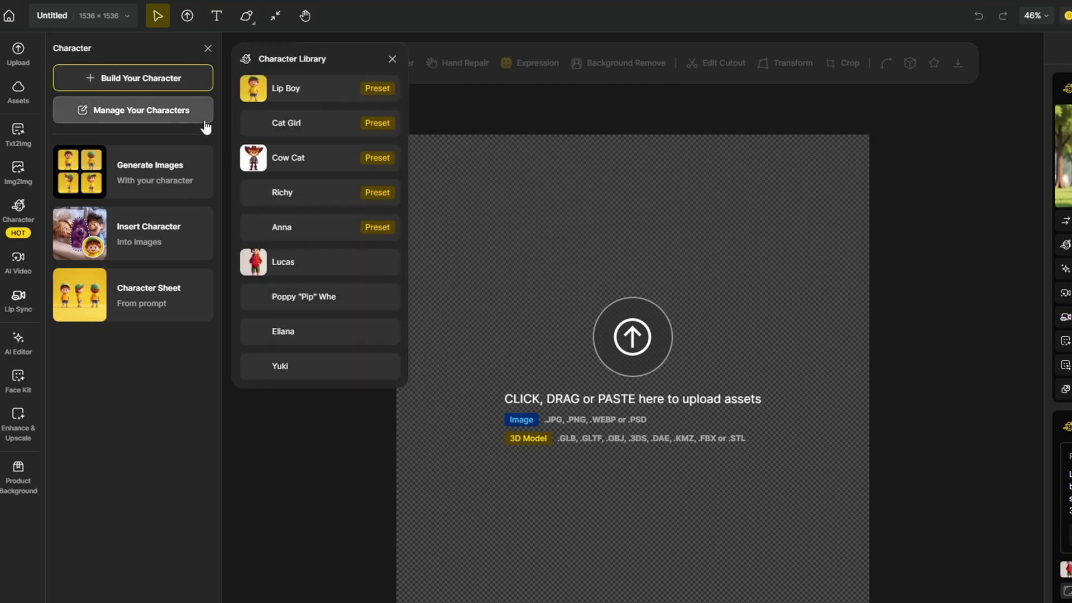
{"action": "left_click", "coordinate": [370, 262]}
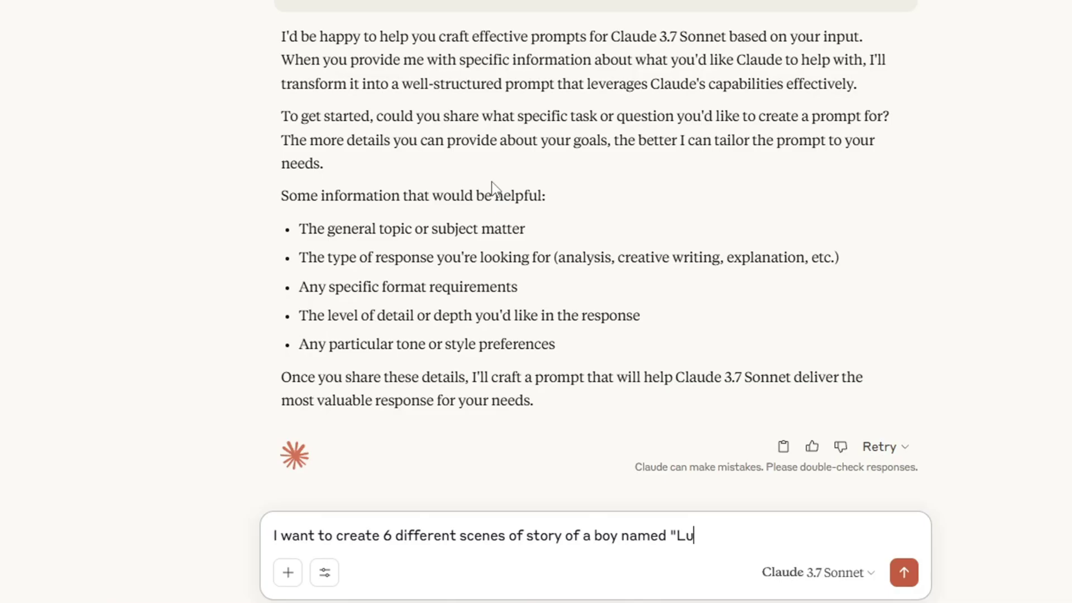
Step: Send Claude the request for six Lucas-only scenes, each able to generate on its own
{"action": "type", "text": "cas\". Each scene must be able to"}
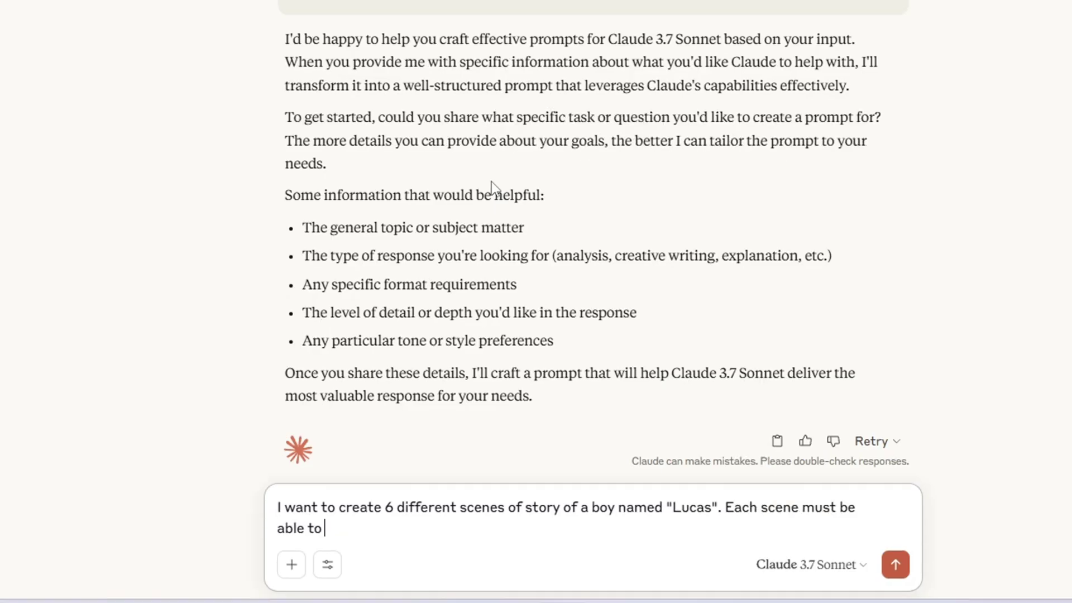
{"action": "type", "text": "gene"}
{"action": "left_click", "coordinate": [721, 507]}
{"action": "type", "text": "There shouldn't be another character other than Lucas. Each scene must be able to gene"}
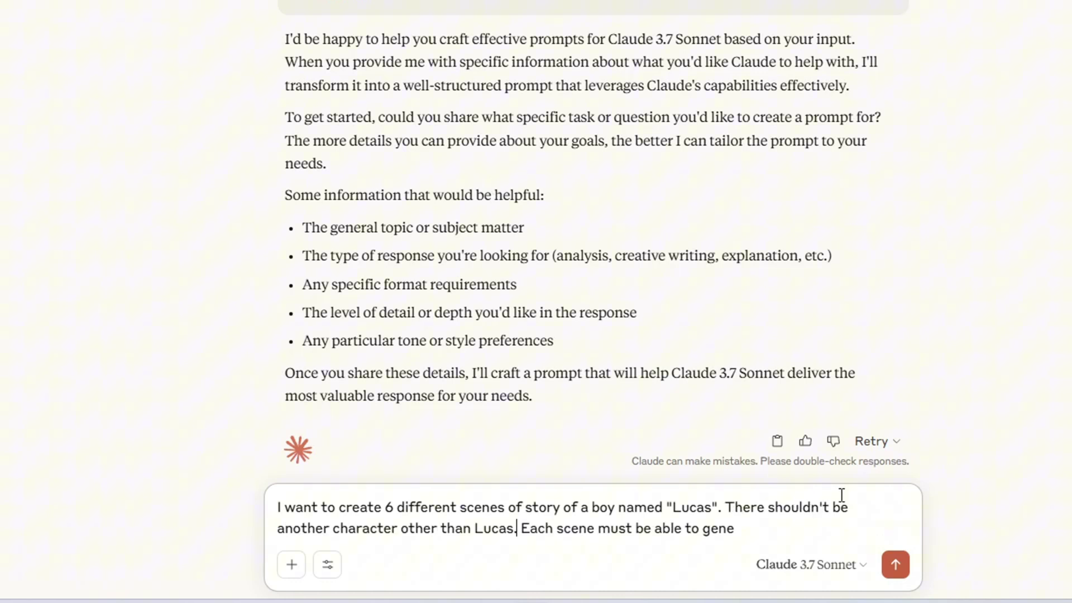
{"action": "type", "text": "rated with text -> image image generation."}
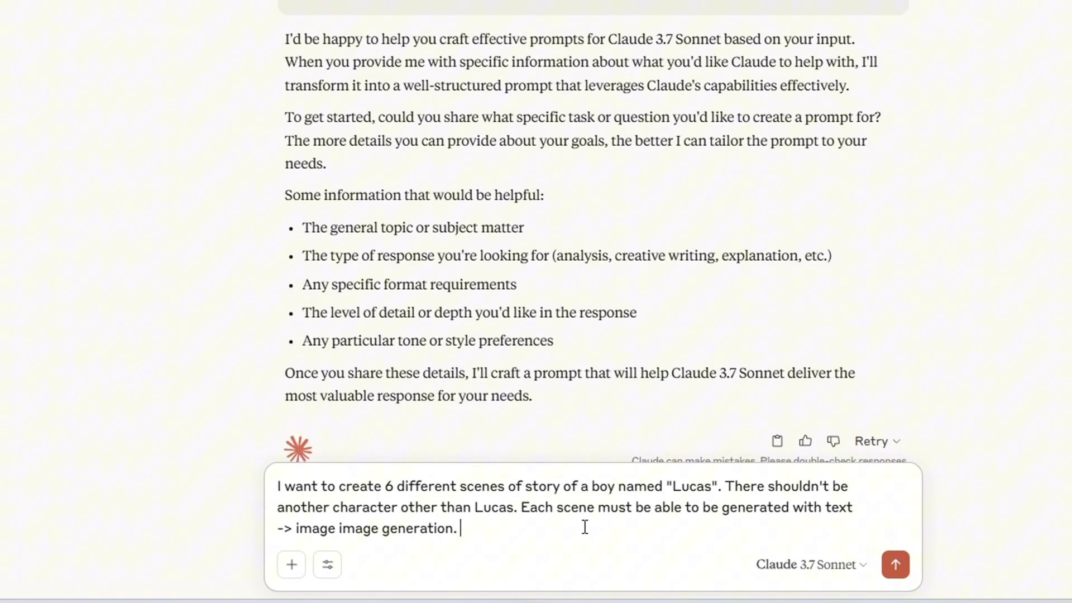
{"action": "key", "text": "Return"}
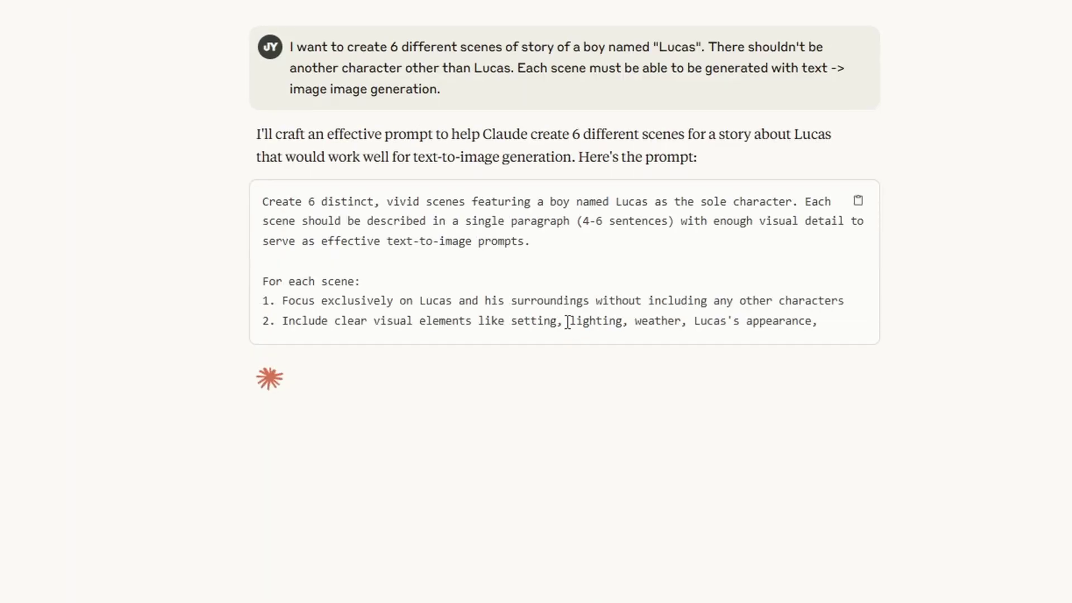
Step: Copy scene 1, 'The Discovery', into Dzine's Character Action & Scene box
{"action": "left_click_drag", "start_coordinate": [355, 148], "coordinate": [515, 451]}
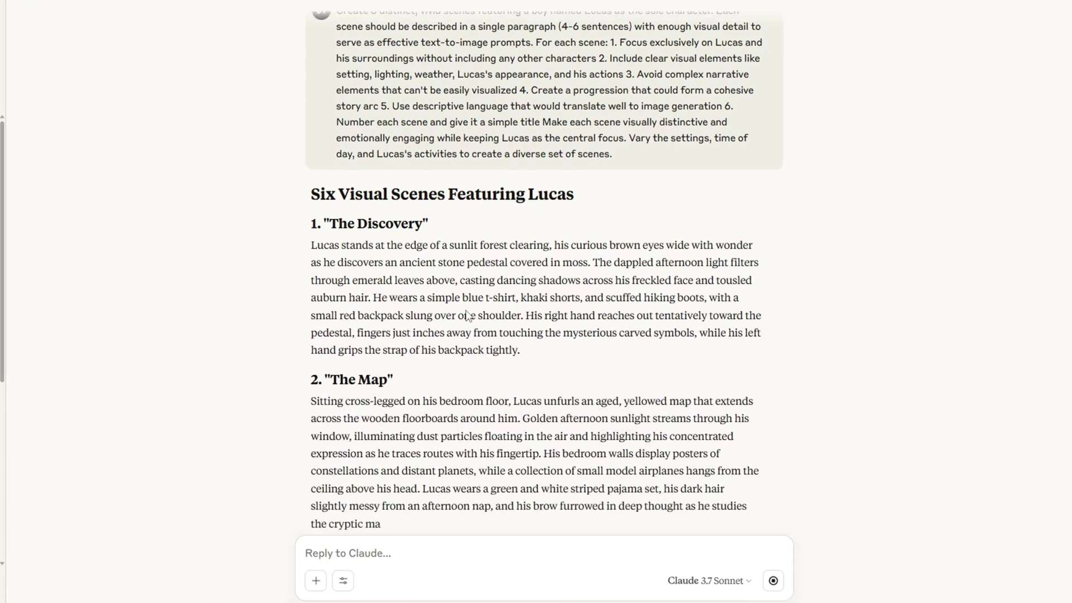
{"action": "left_click_drag", "start_coordinate": [312, 131], "coordinate": [525, 236]}
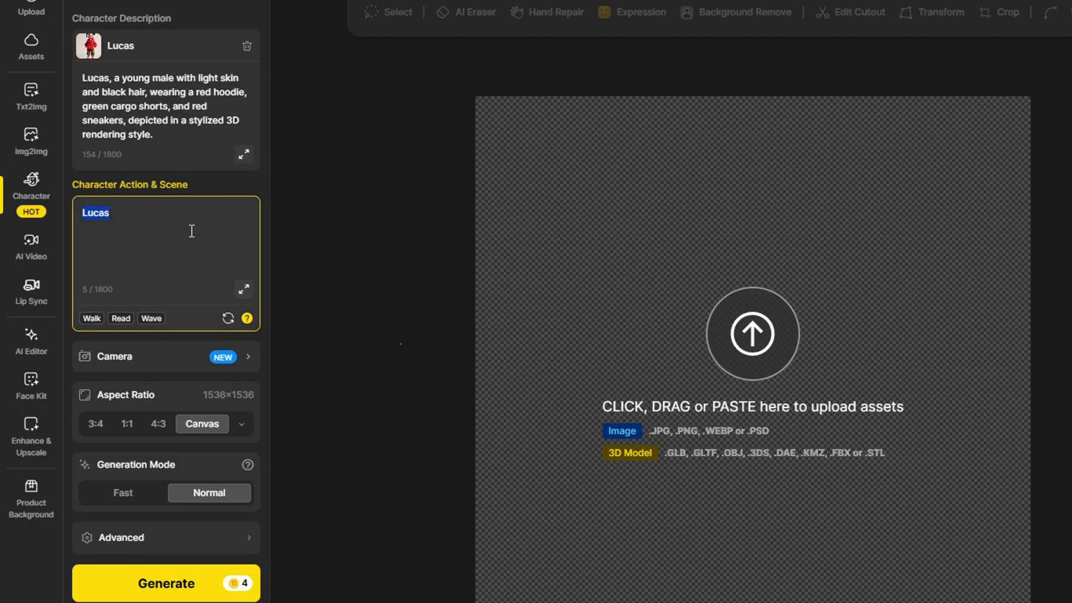
{"action": "key", "text": "ctrl+v"}
Step: Generate Lucas in the first scene and place the attic image on the canvas
{"action": "left_click", "coordinate": [181, 592]}
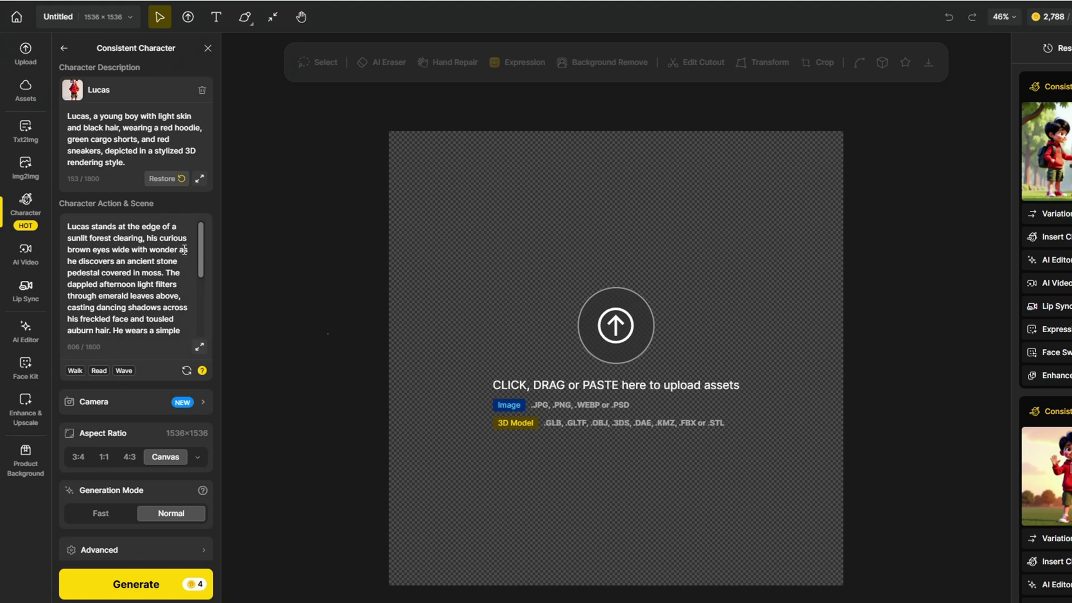
{"action": "scroll", "coordinate": [184, 250], "scroll_direction": "down", "scroll_amount": 3}
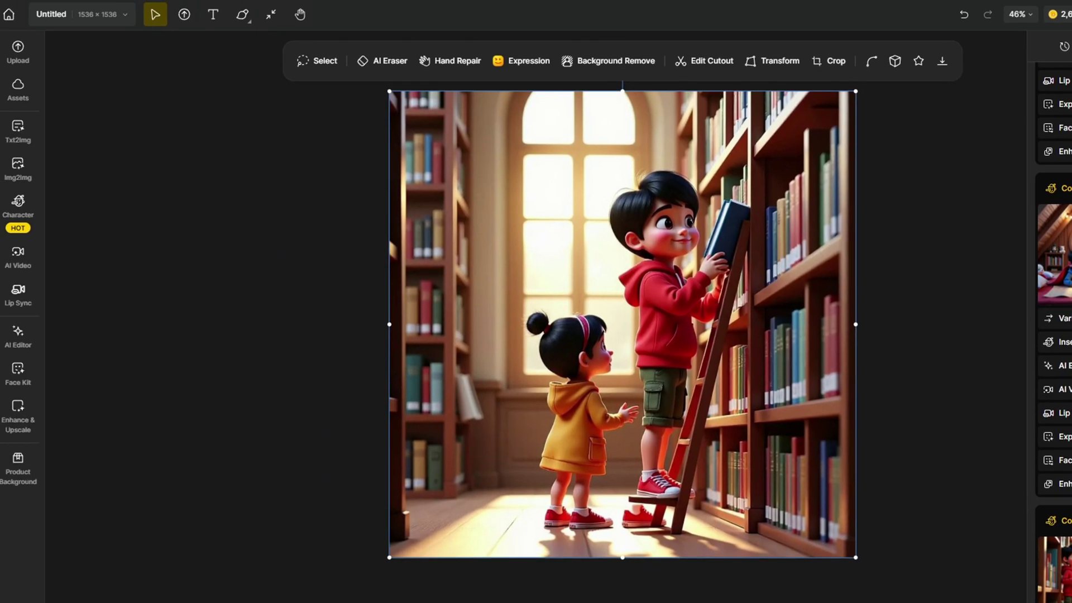
{"action": "left_click", "coordinate": [0, 332]}
Step: Erase the lamp beside the boy in the attic image with AI Eraser
{"action": "left_click", "coordinate": [1033, 251]}
{"action": "left_click", "coordinate": [97, 203]}
{"action": "left_click_drag", "start_coordinate": [486, 377], "coordinate": [485, 362]}
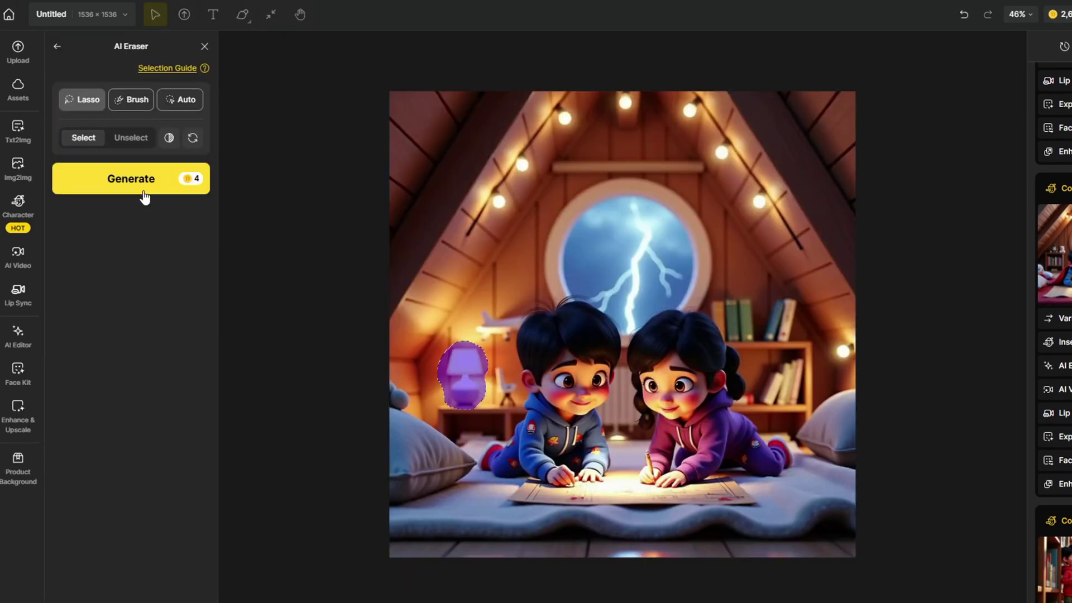
{"action": "left_click", "coordinate": [149, 198]}
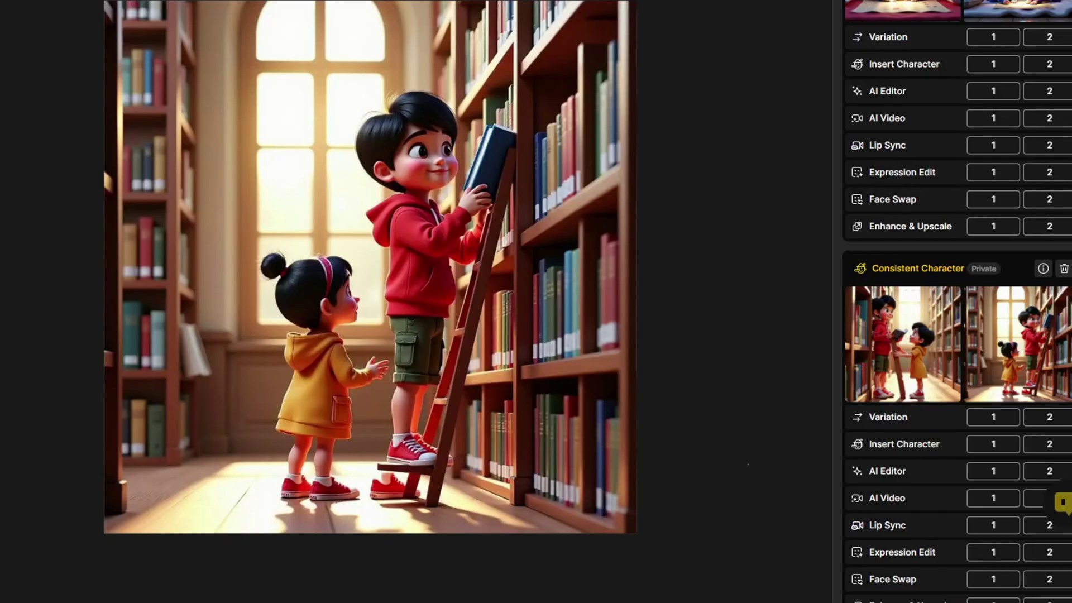
{"action": "mouse_move", "coordinate": [872, 363]}
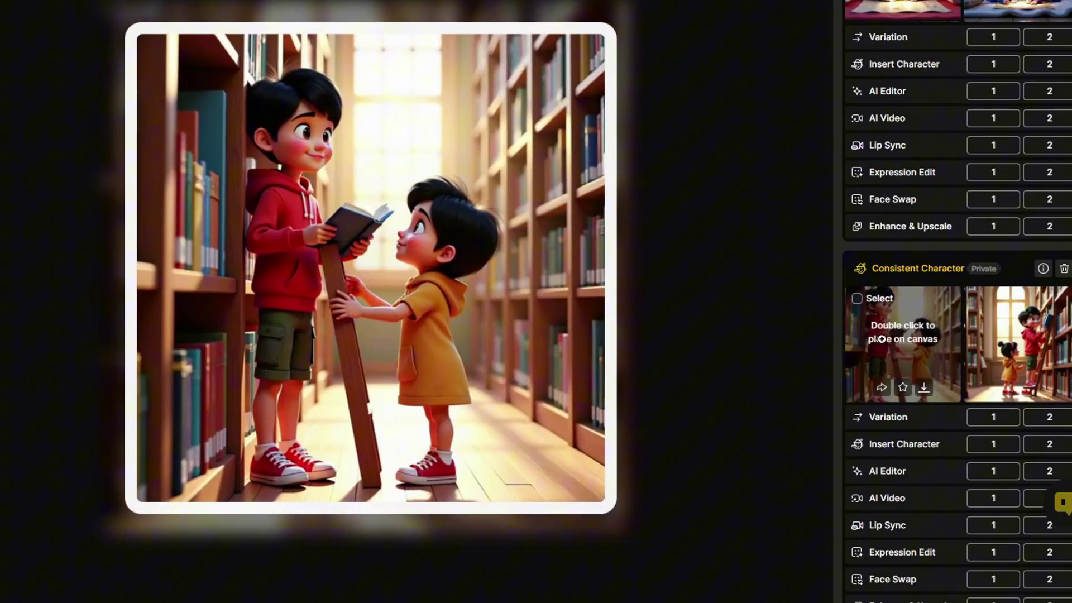
{"action": "mouse_move", "coordinate": [1010, 351]}
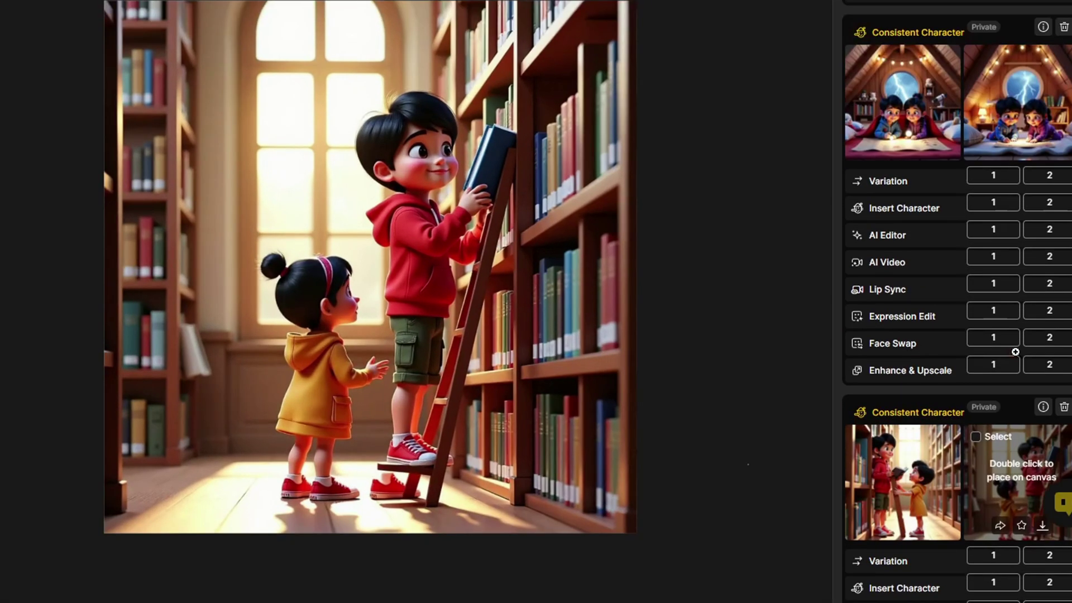
{"action": "mouse_move", "coordinate": [888, 127]}
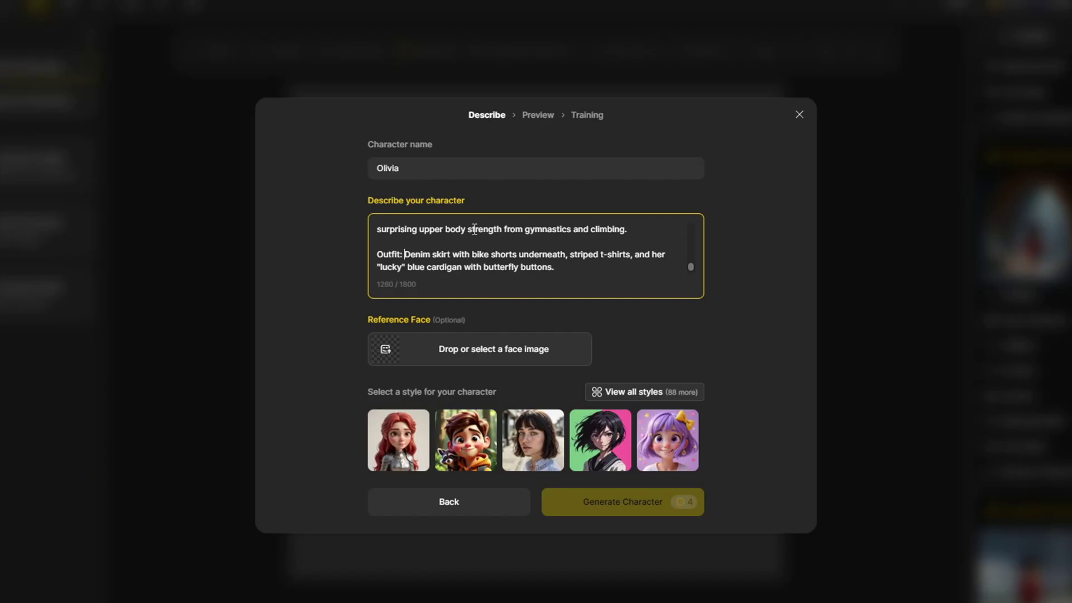
Step: Name the new character Olivia, generate cartoon-style previews, and pick the teal-jacket one
{"action": "left_click", "coordinate": [452, 177]}
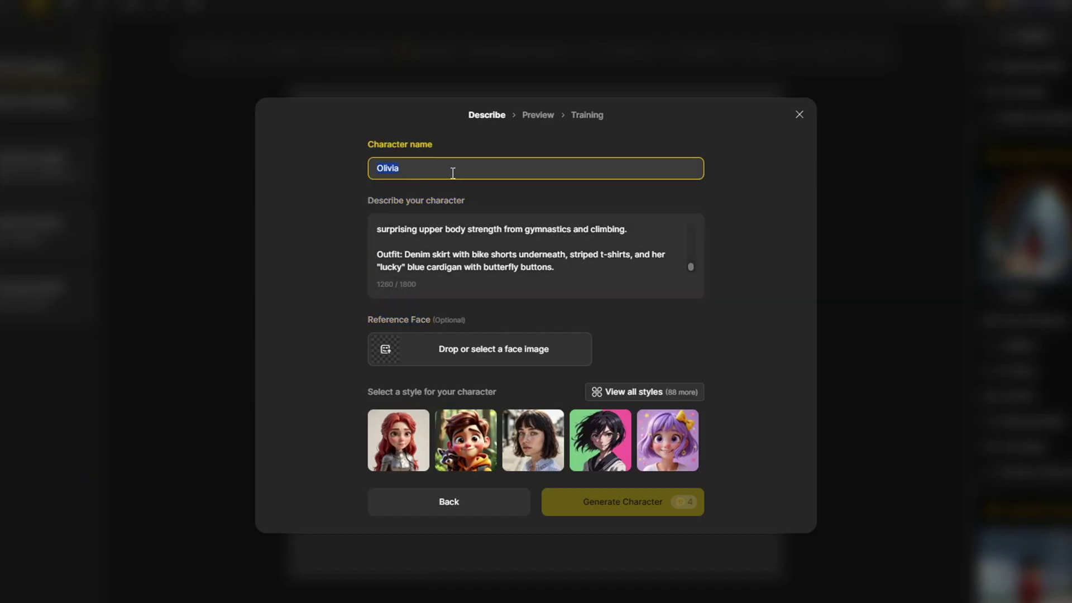
{"action": "type", "text": "Olivia"}
{"action": "left_click", "coordinate": [466, 441]}
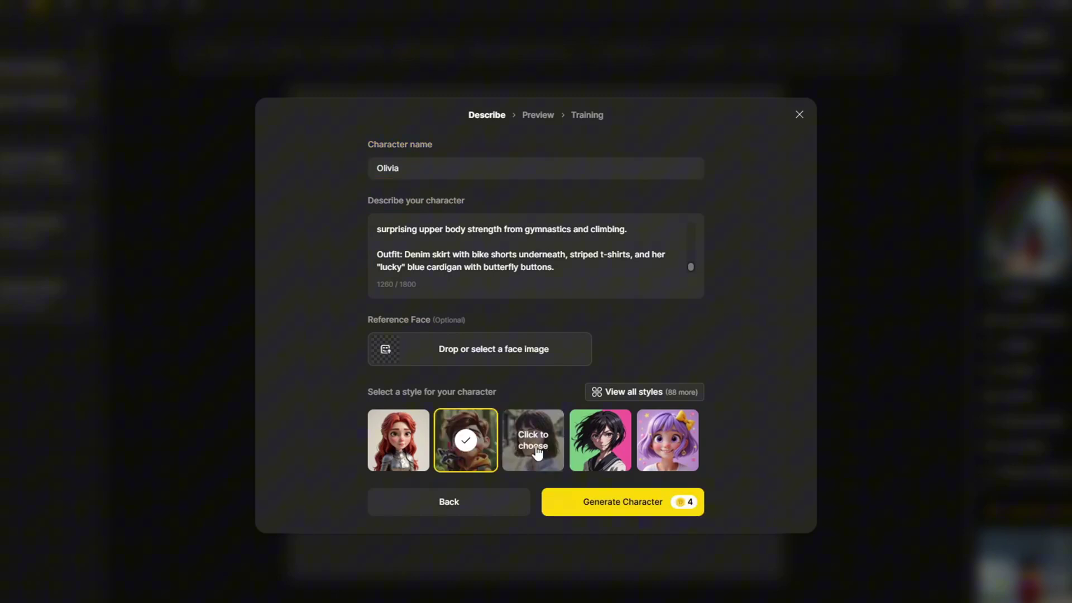
{"action": "left_click", "coordinate": [659, 501]}
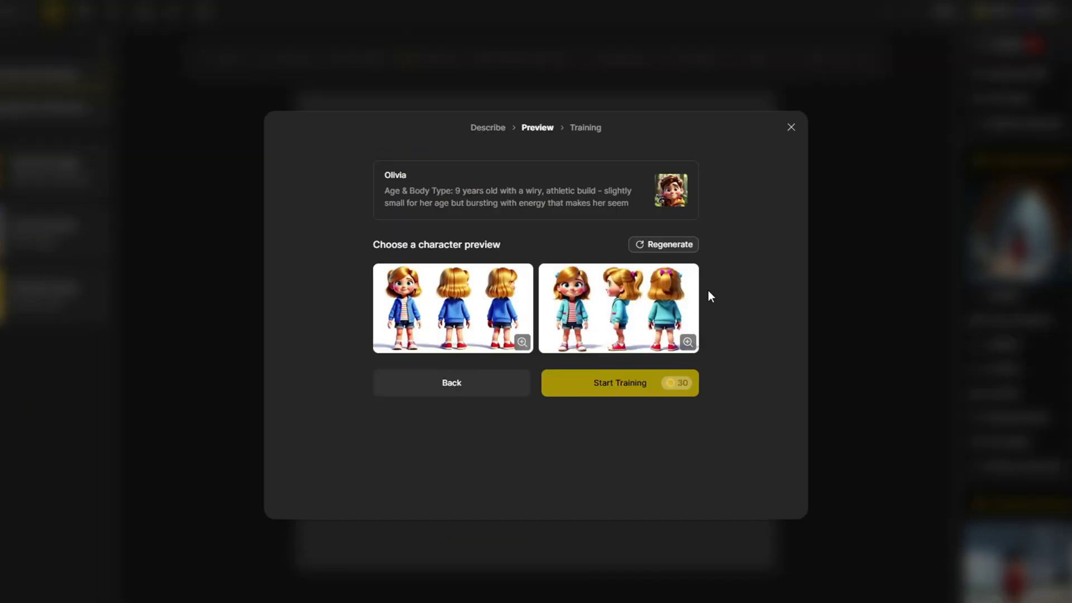
{"action": "left_click", "coordinate": [692, 342]}
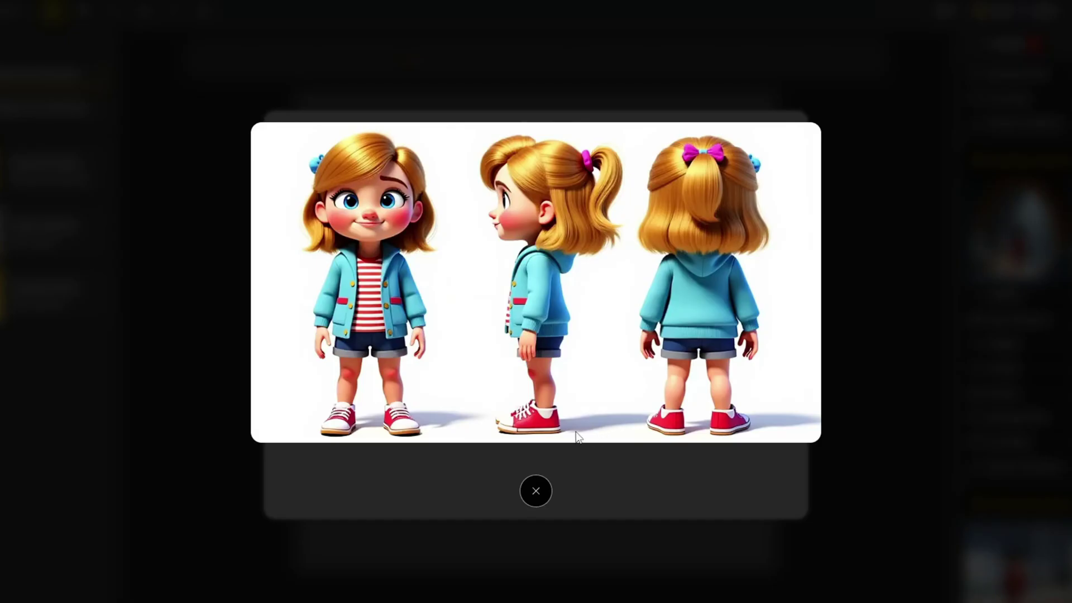
{"action": "left_click", "coordinate": [536, 491]}
{"action": "left_click", "coordinate": [618, 308]}
Step: Start Olivia's training and place the library ladder scene from Results onto the canvas
{"action": "left_click", "coordinate": [641, 391]}
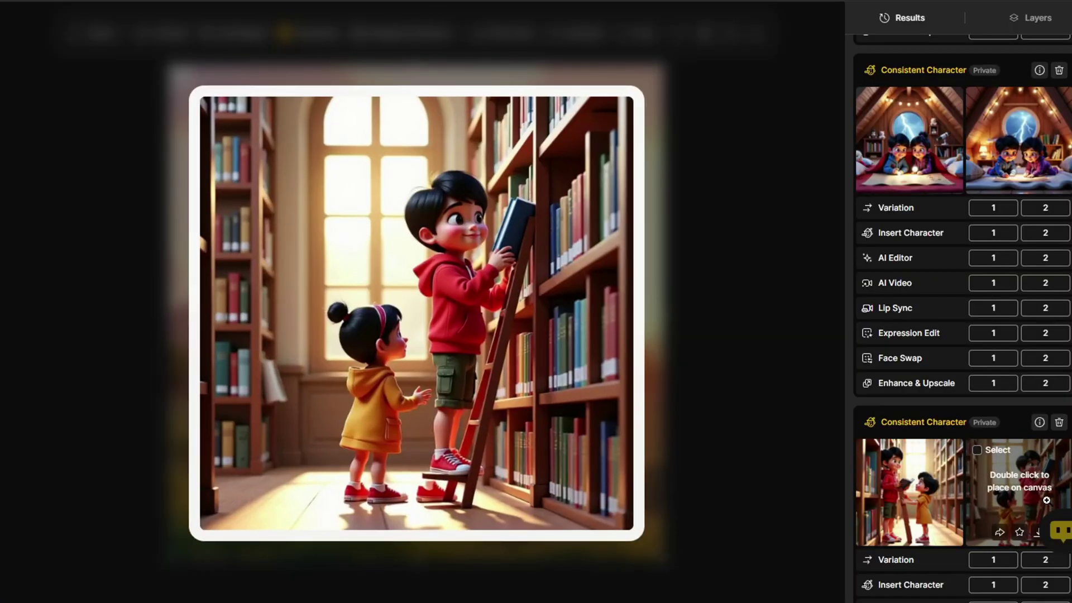
{"action": "scroll", "coordinate": [1046, 363], "scroll_direction": "down", "scroll_amount": 4}
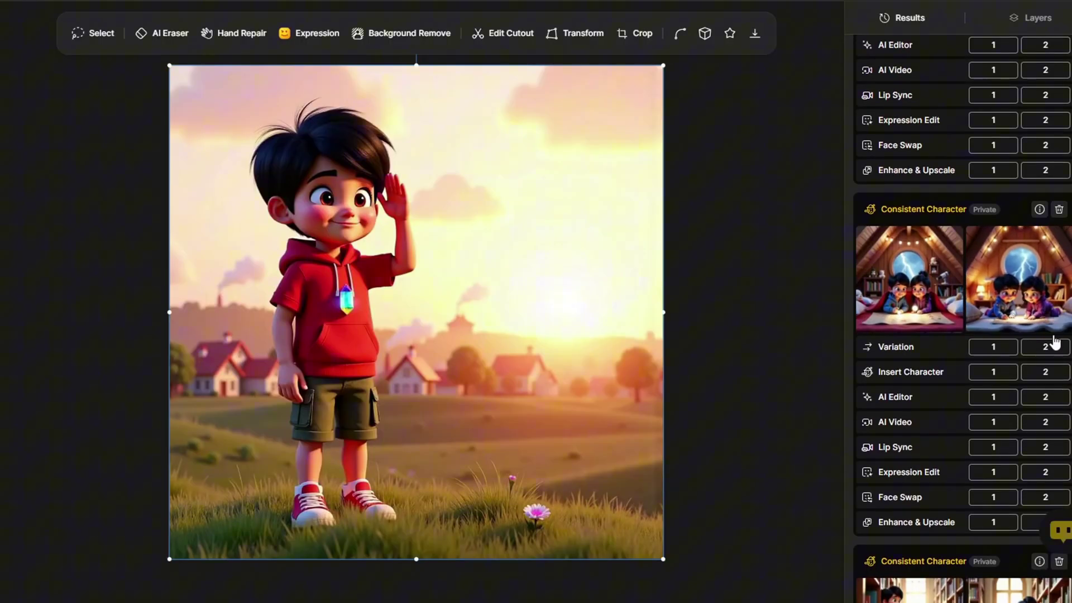
{"action": "mouse_move", "coordinate": [1027, 310]}
{"action": "scroll", "coordinate": [1027, 310], "scroll_direction": "up", "scroll_amount": 6}
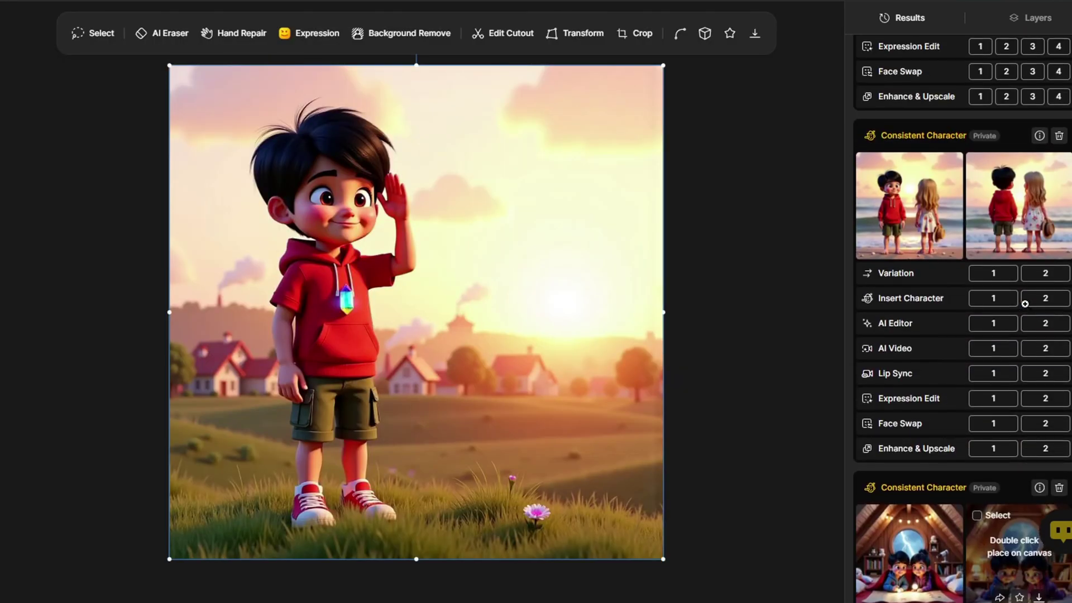
{"action": "mouse_move", "coordinate": [1027, 272]}
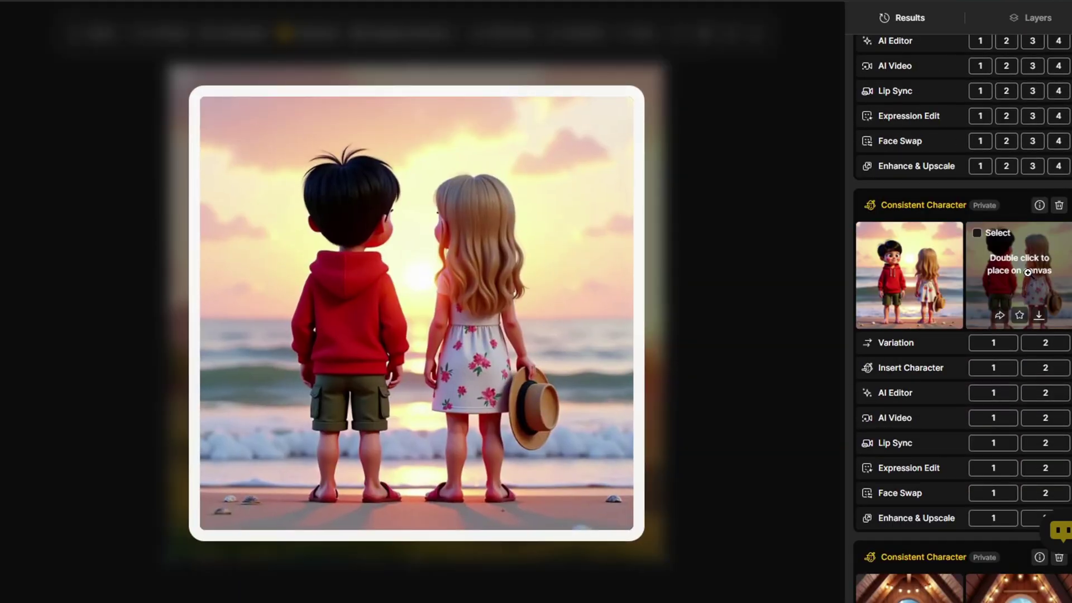
{"action": "scroll", "coordinate": [1024, 313], "scroll_direction": "down", "scroll_amount": 11}
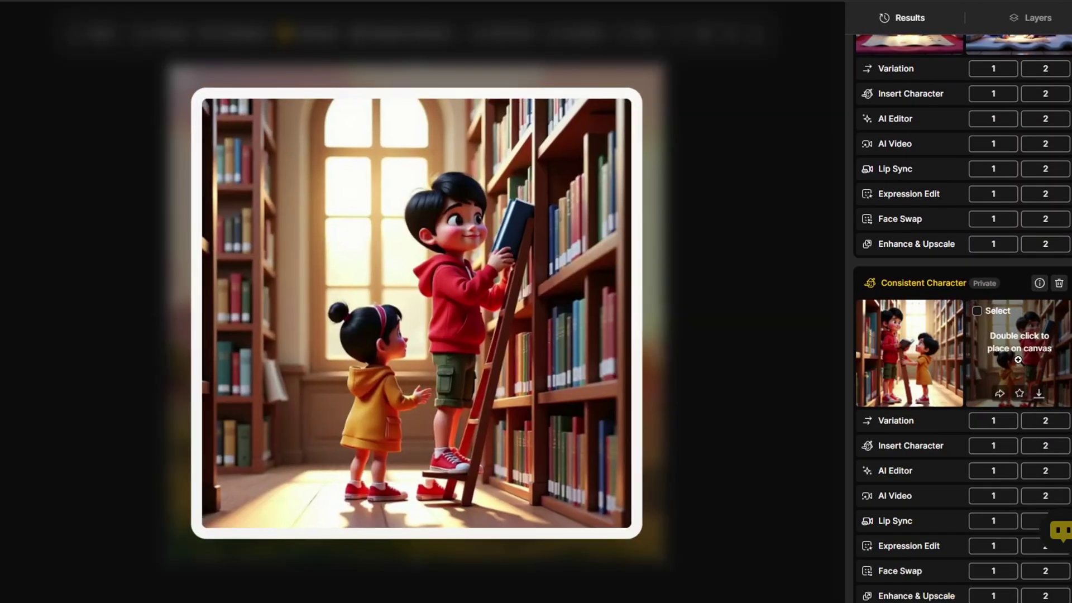
{"action": "double_click", "coordinate": [1017, 359]}
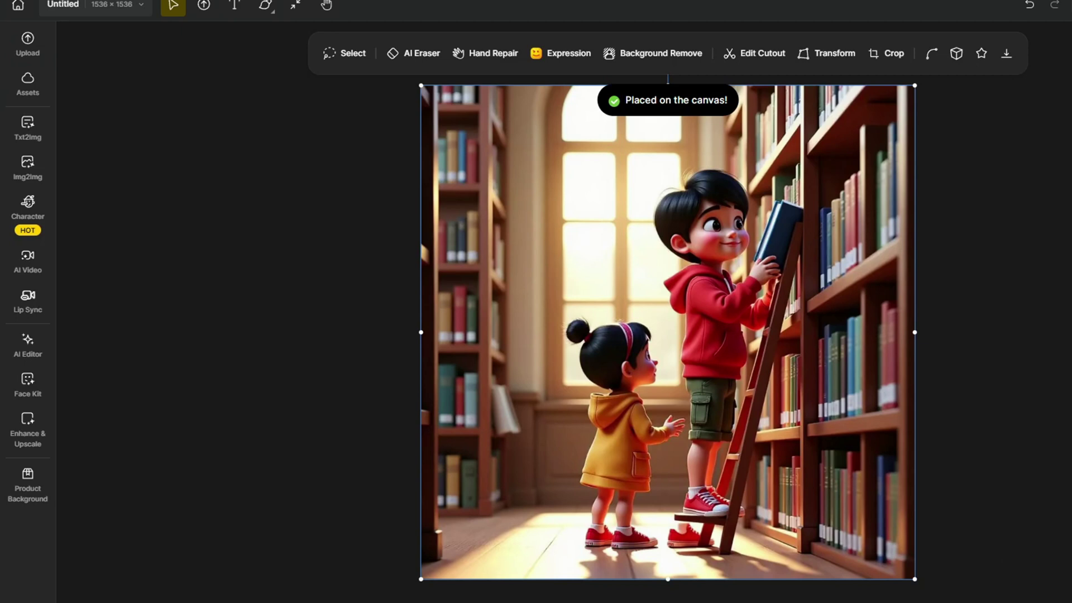
Step: Mask the little library girl for Olivia with the action 'is standing, looking at the side.'
{"action": "left_click", "coordinate": [26, 203]}
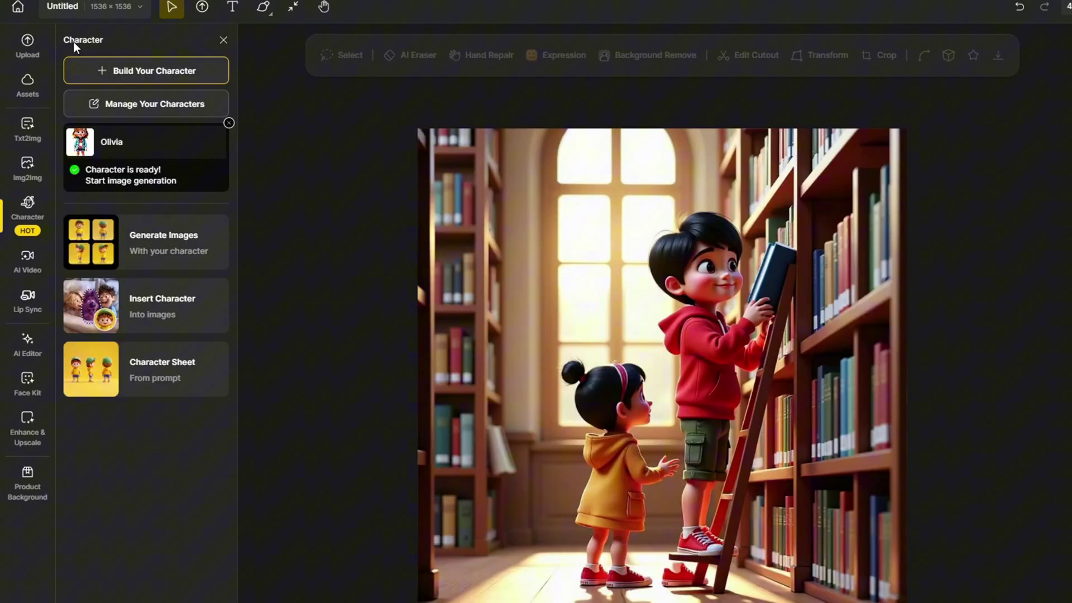
{"action": "left_click", "coordinate": [101, 306]}
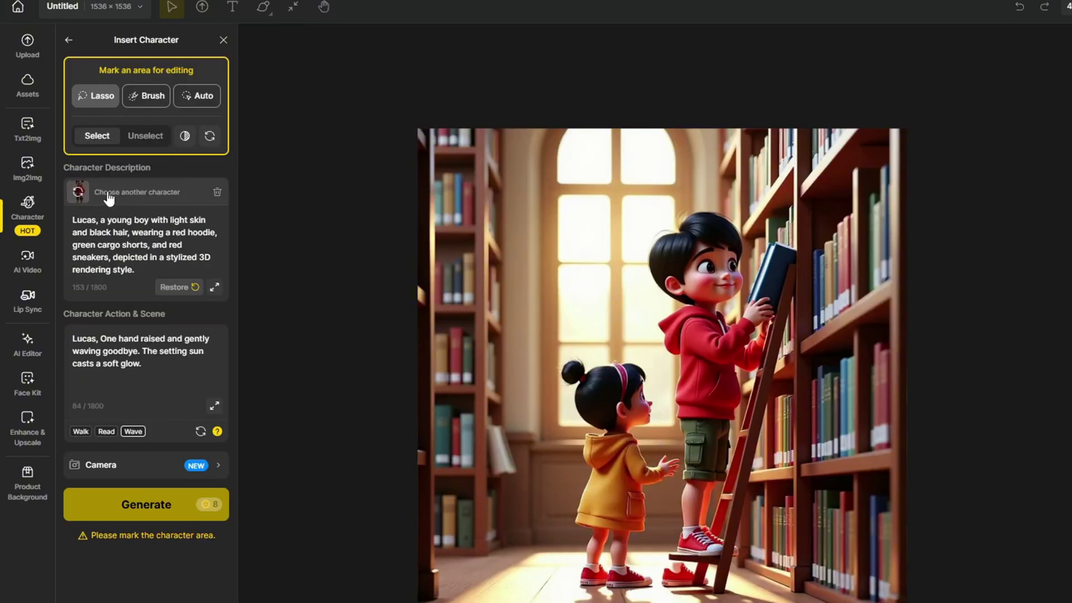
{"action": "mouse_move", "coordinate": [558, 298]}
{"action": "left_mouse_down"}
{"action": "mouse_move", "coordinate": [551, 502]}
{"action": "mouse_move", "coordinate": [603, 600]}
{"action": "mouse_move", "coordinate": [656, 593]}
{"action": "mouse_move", "coordinate": [675, 455]}
{"action": "mouse_move", "coordinate": [650, 430]}
{"action": "mouse_move", "coordinate": [662, 368]}
{"action": "mouse_move", "coordinate": [616, 285]}
{"action": "mouse_move", "coordinate": [596, 274]}
{"action": "left_mouse_up"}
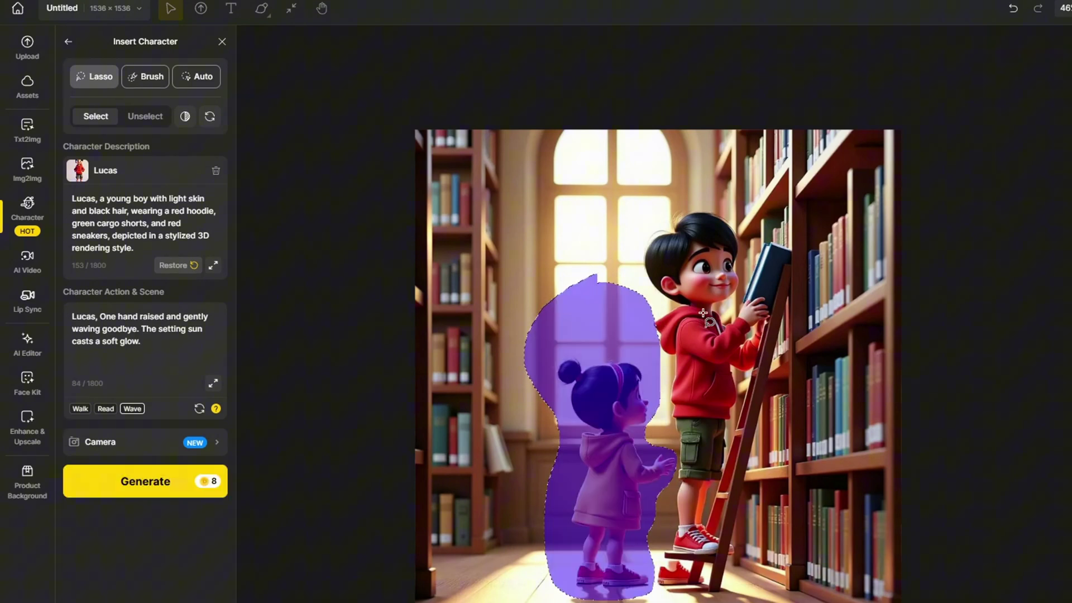
{"action": "left_click", "coordinate": [95, 187]}
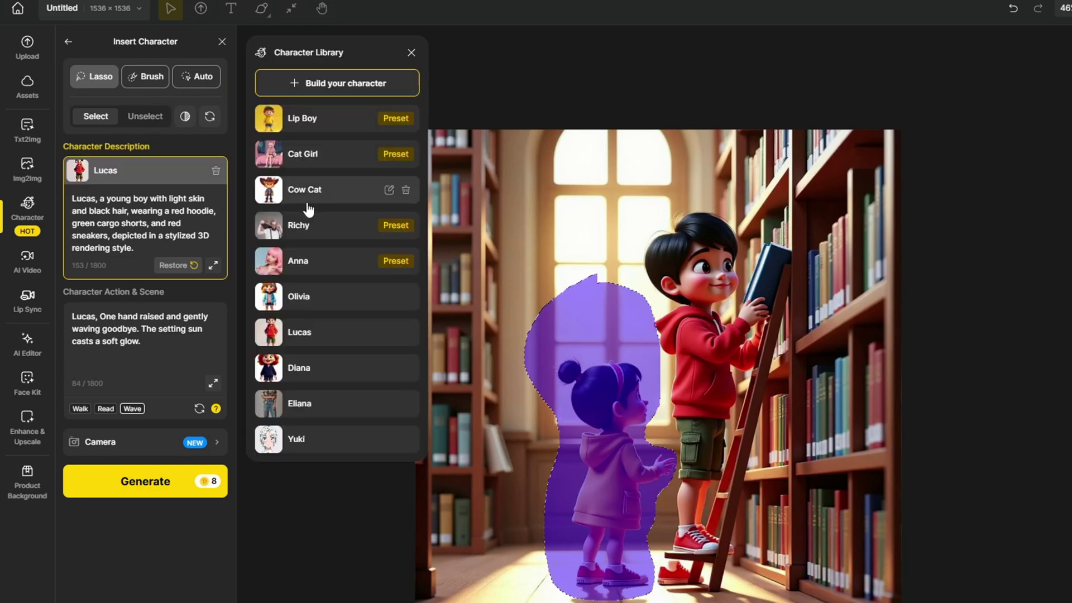
{"action": "left_click", "coordinate": [319, 297]}
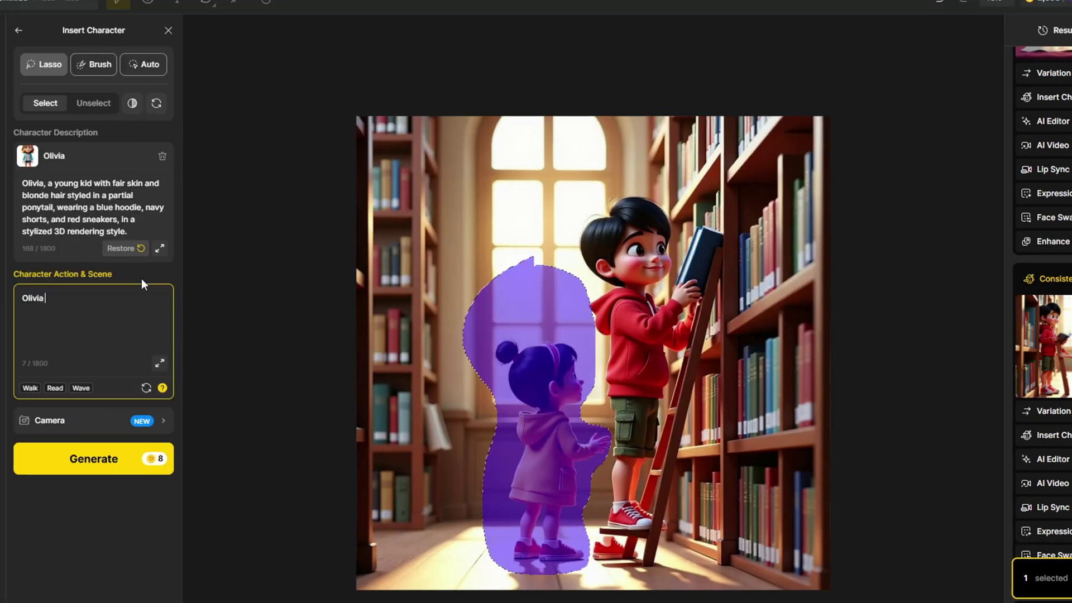
{"action": "type", "text": "is standing"}
{"action": "type", "text": ", looking at the side."}
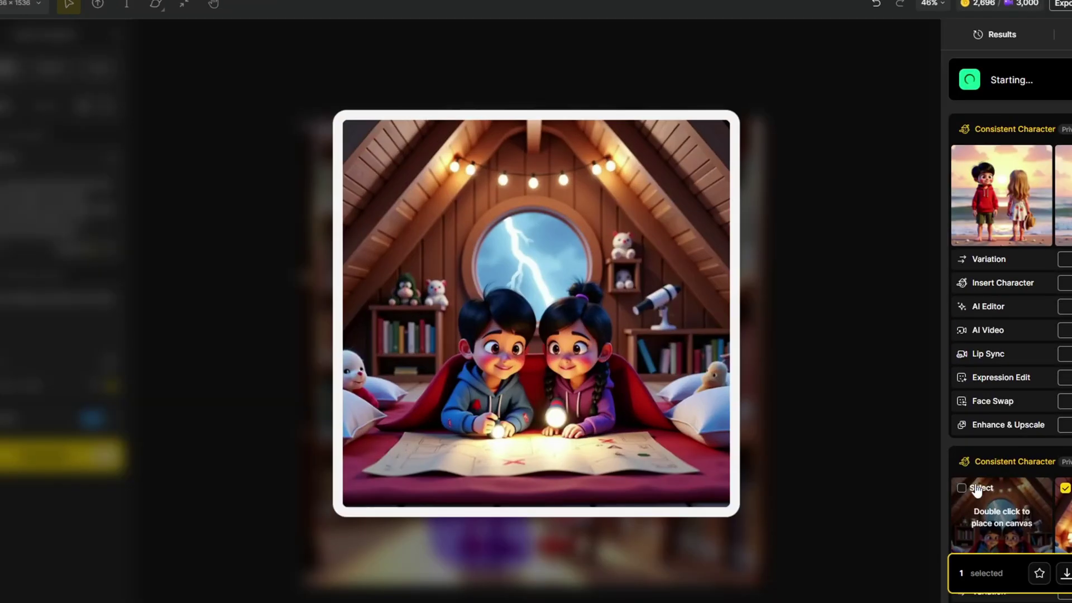
Step: Mask the girl and submit Olivia holding a pencil in her right hand, crouching
{"action": "mouse_move", "coordinate": [928, 355]}
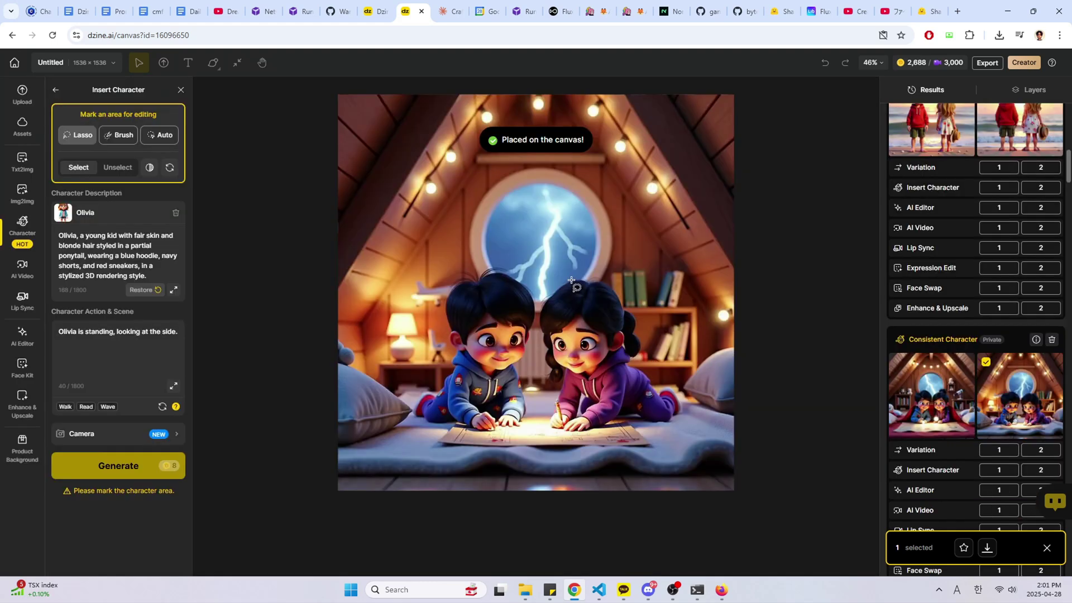
{"action": "mouse_move", "coordinate": [570, 274]}
{"action": "left_mouse_down"}
{"action": "mouse_move", "coordinate": [550, 276]}
{"action": "mouse_move", "coordinate": [539, 330]}
{"action": "mouse_move", "coordinate": [564, 441]}
{"action": "left_mouse_up"}
{"action": "left_click_drag", "start_coordinate": [564, 441], "coordinate": [581, 438]}
{"action": "left_click", "coordinate": [92, 332]}
{"action": "key", "text": "ctrl+a"}
{"action": "type", "text": "Oliv"}
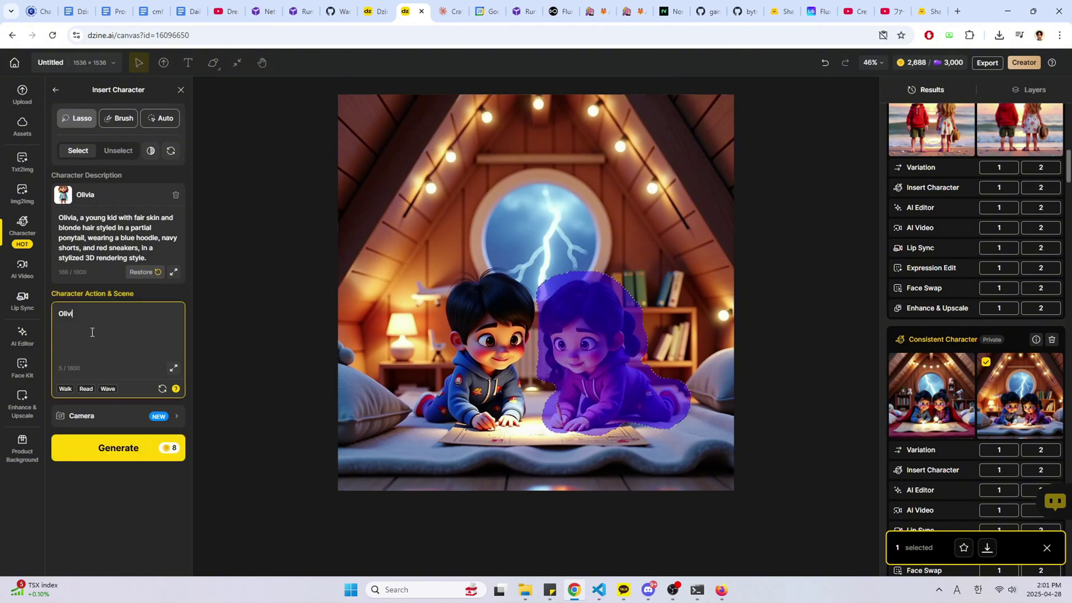
{"action": "type", "text": "ia holds a pencil"}
{"action": "type", "text": "on her right hand, crouching"}
{"action": "left_click", "coordinate": [119, 448]}
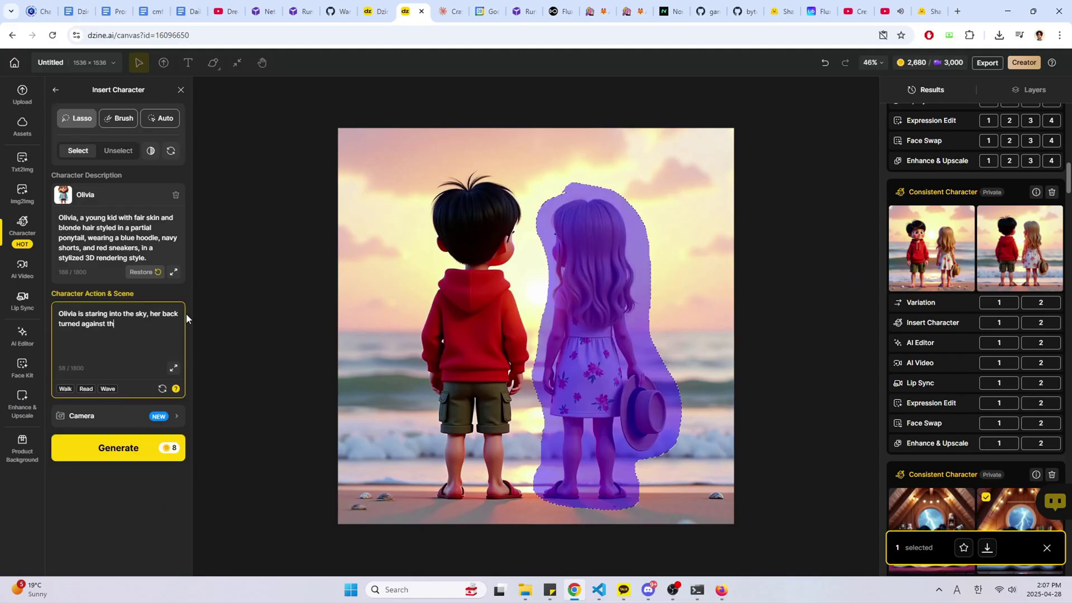
{"action": "type", "text": "e camera"}
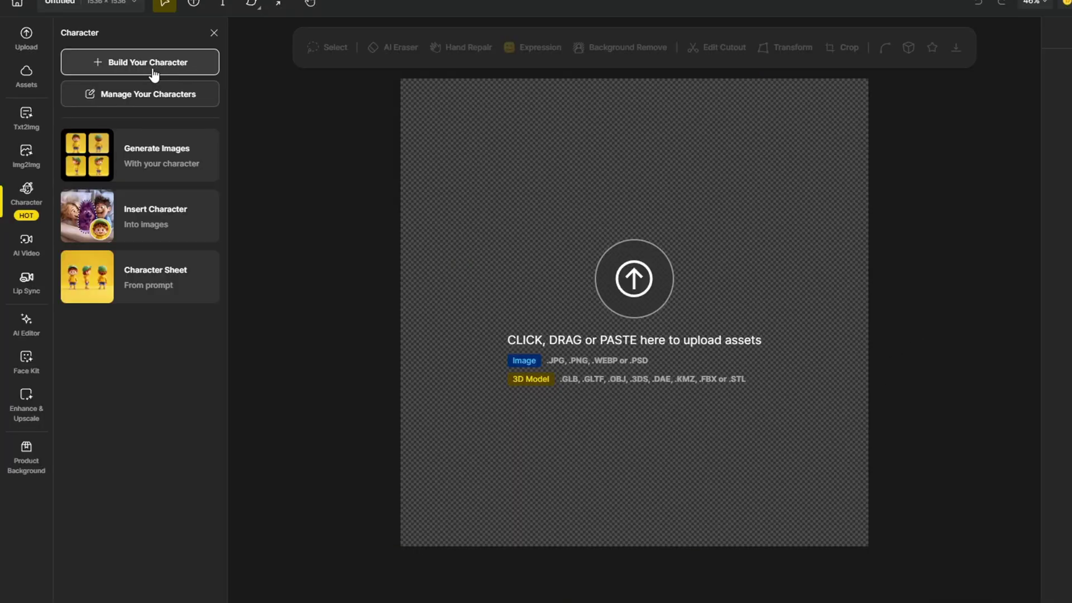
Step: Start a new character built from existing images
{"action": "left_click", "coordinate": [154, 73]}
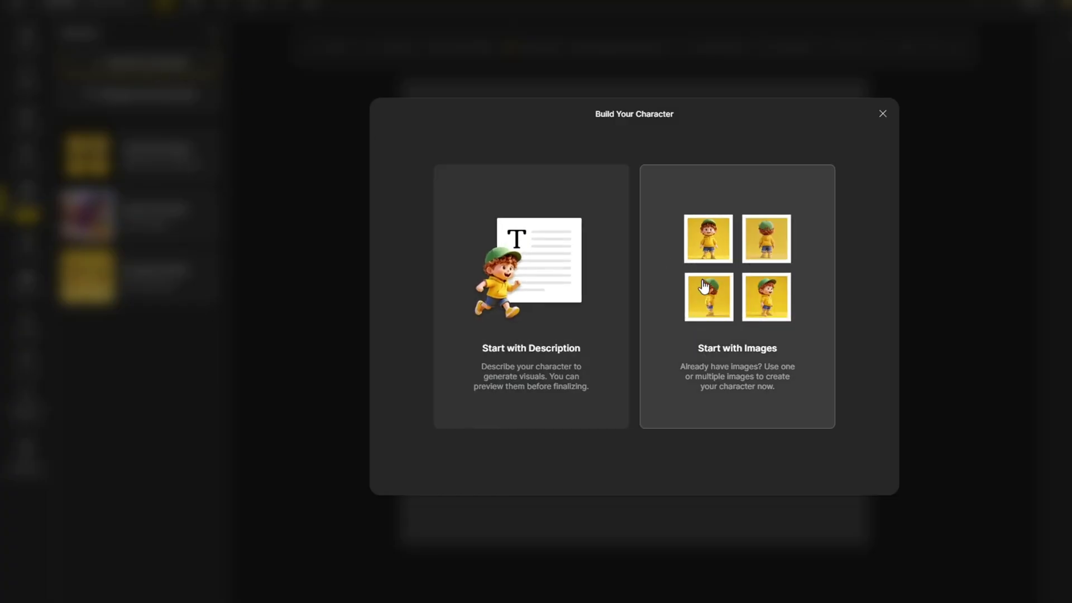
{"action": "left_click", "coordinate": [705, 287]}
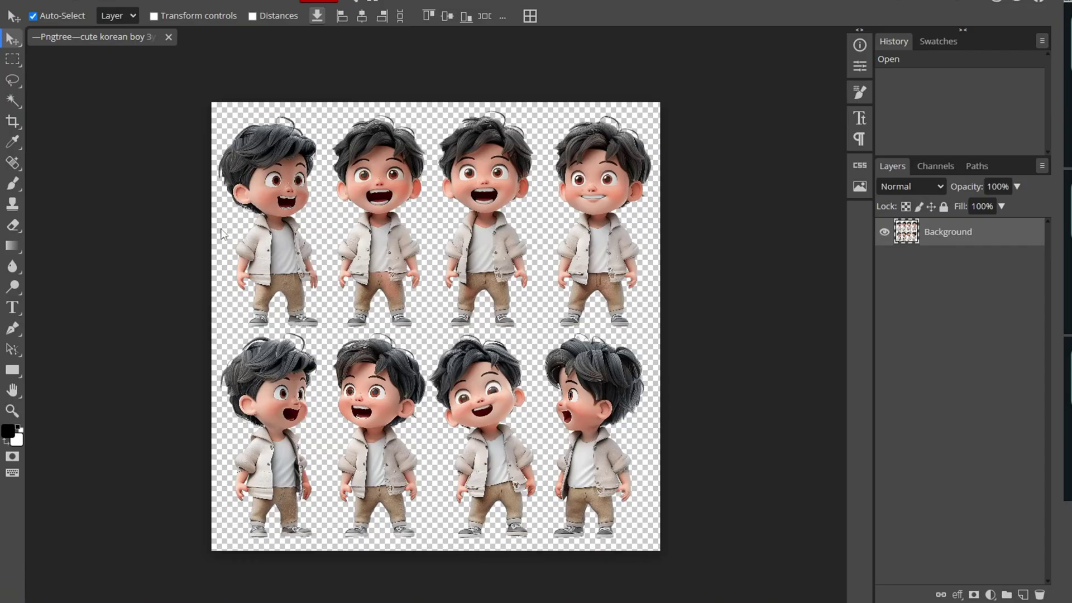
Step: Marquee-select individual boys on the sprite sheet and copy them
{"action": "left_click", "coordinate": [13, 58]}
{"action": "left_click_drag", "start_coordinate": [220, 105], "coordinate": [337, 343]}
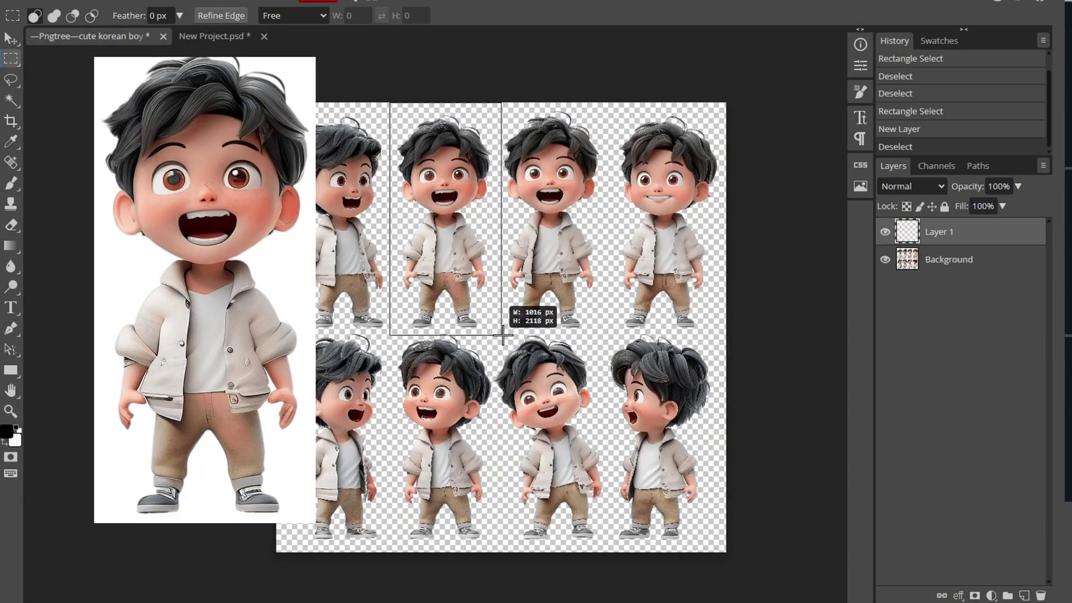
{"action": "left_click_drag", "start_coordinate": [503, 332], "coordinate": [503, 334]}
{"action": "key", "text": "ctrl+c"}
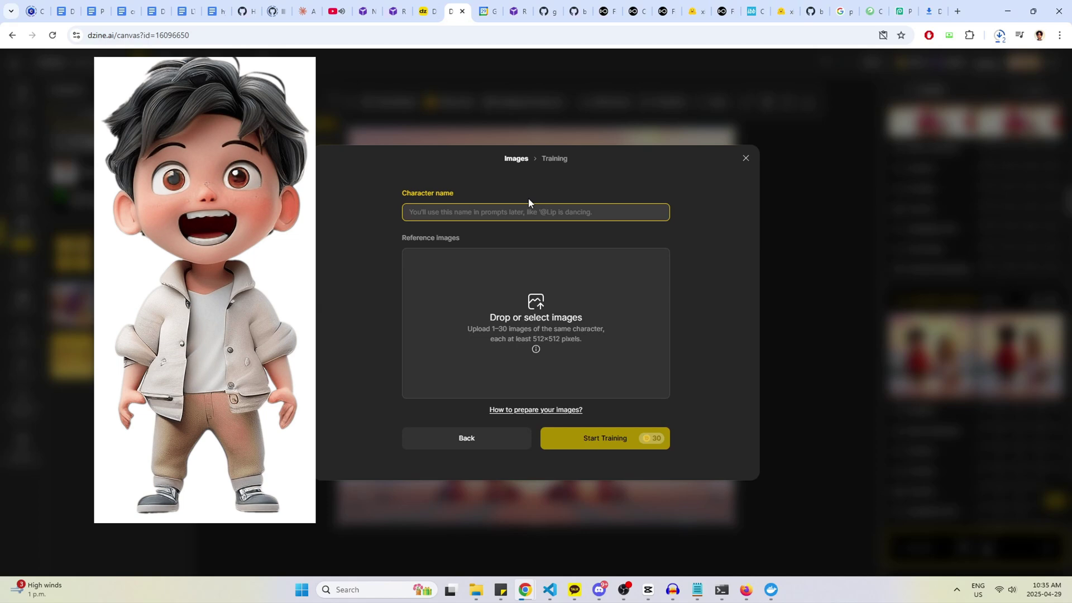
Step: Name the new character 'Jason' and start training it from the boy reference images
{"action": "type", "text": "Jason"}
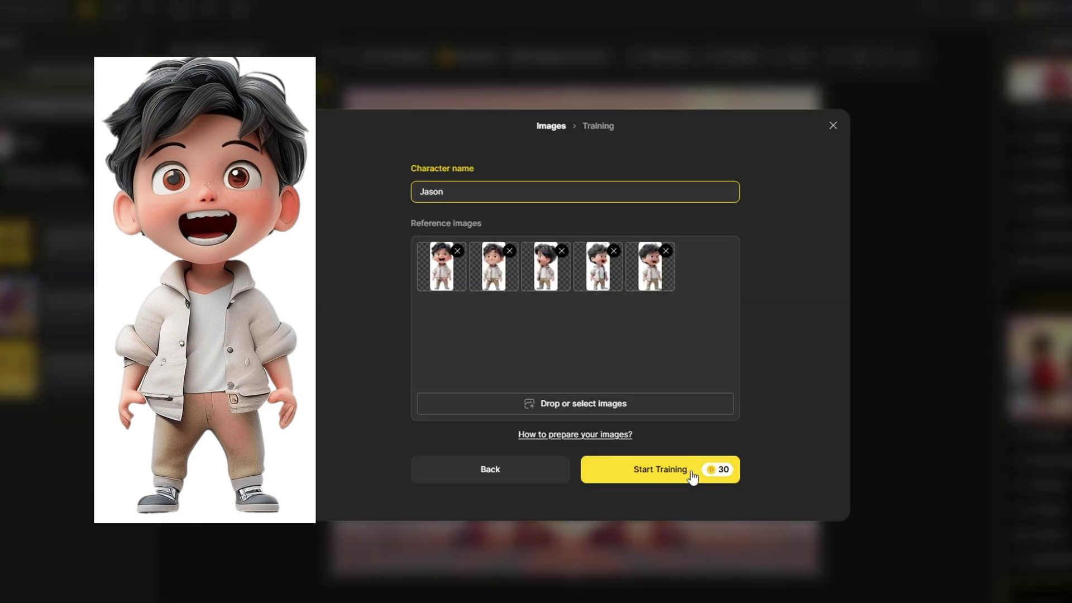
{"action": "left_click", "coordinate": [631, 440]}
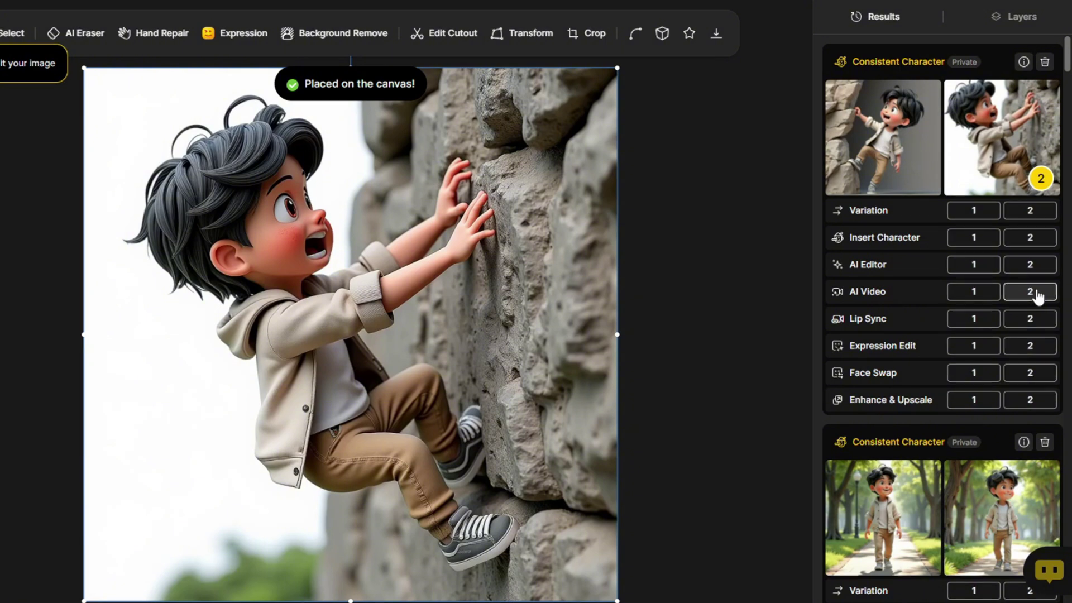
Step: Generate a Kling 1.6 pro clip from the climbing picture with prompt 'during rockclimbing'
{"action": "left_click", "coordinate": [1030, 291]}
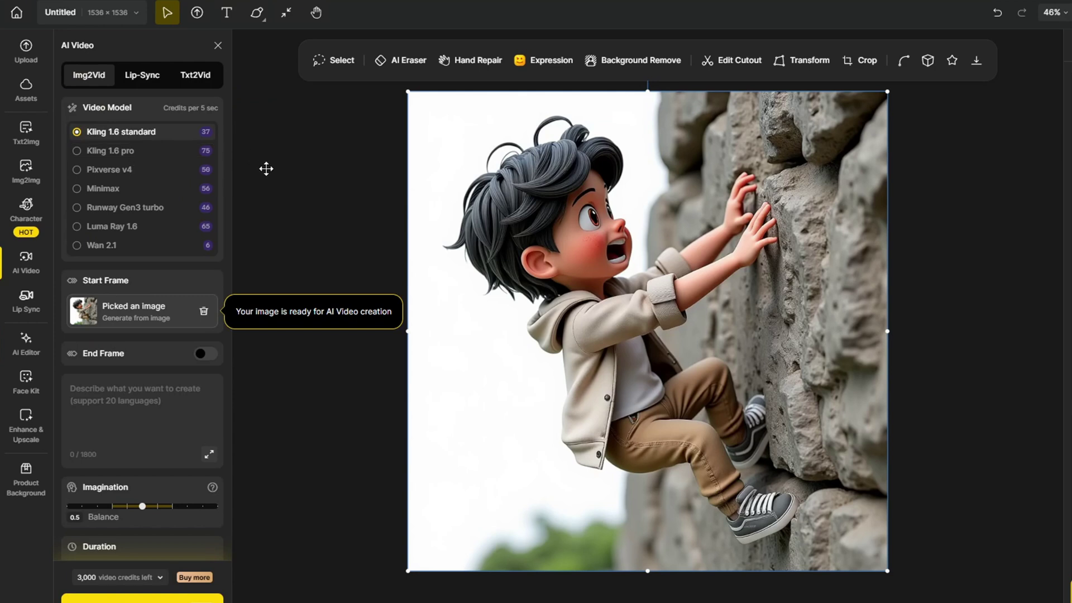
{"action": "left_click", "coordinate": [186, 162]}
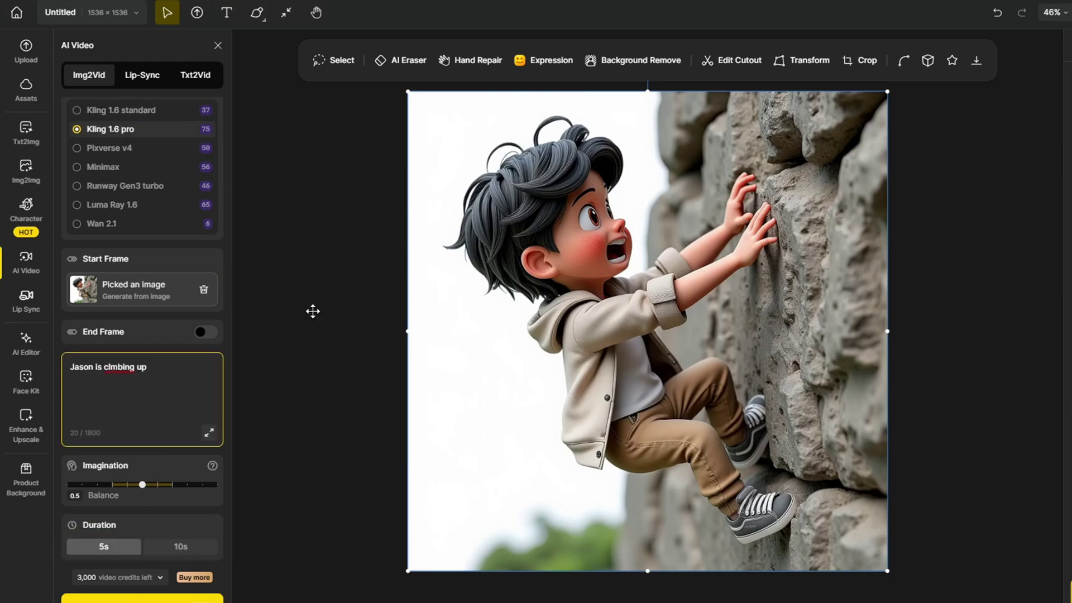
{"action": "type", "text": "during rockclimbing"}
{"action": "left_click", "coordinate": [464, 367]}
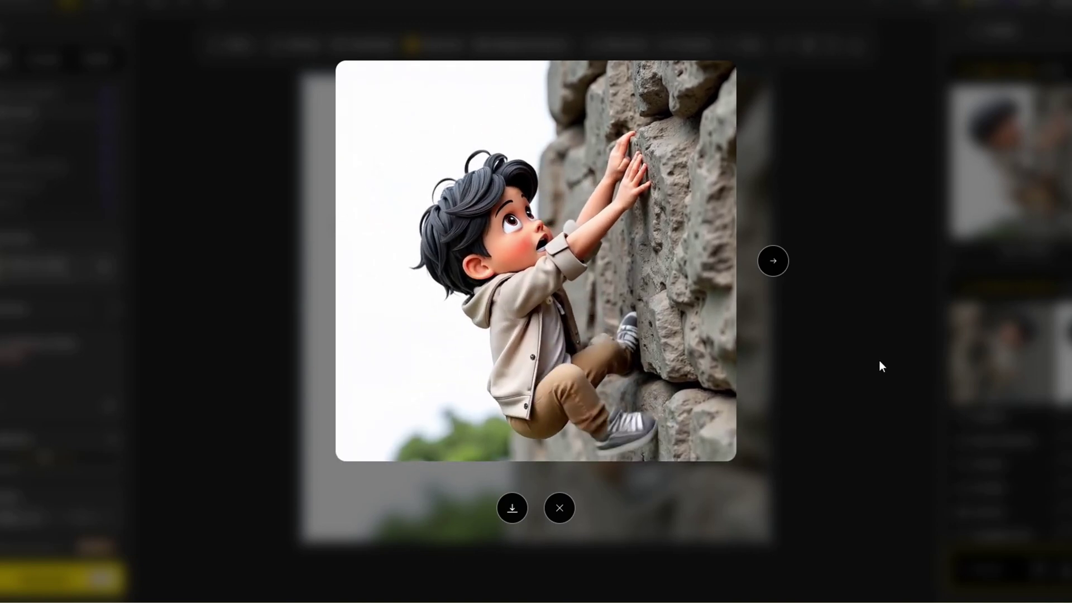
Step: Close the preview of the generated rock-climbing clip
{"action": "left_click", "coordinate": [878, 362]}
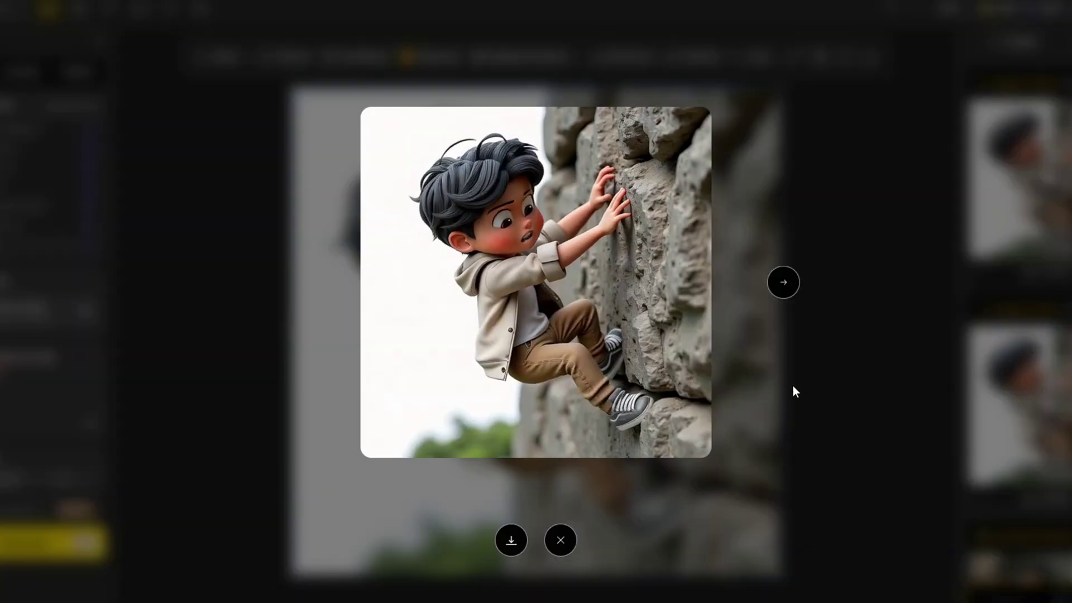
{"action": "mouse_move", "coordinate": [675, 387]}
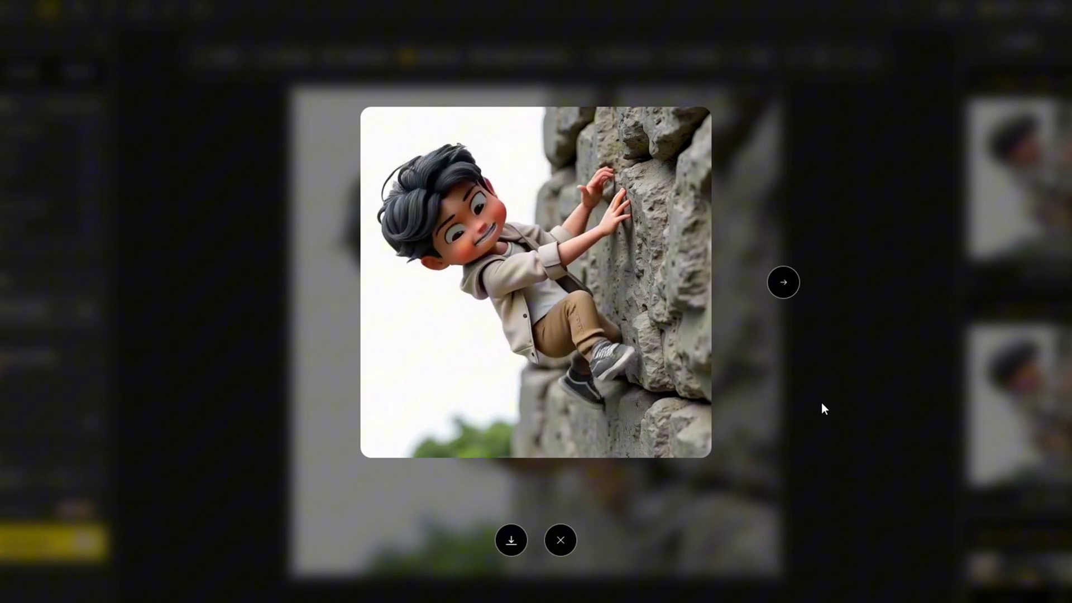
Step: Mask the walkway under the market arch and generate Laap girl running there
{"action": "left_click", "coordinate": [844, 407]}
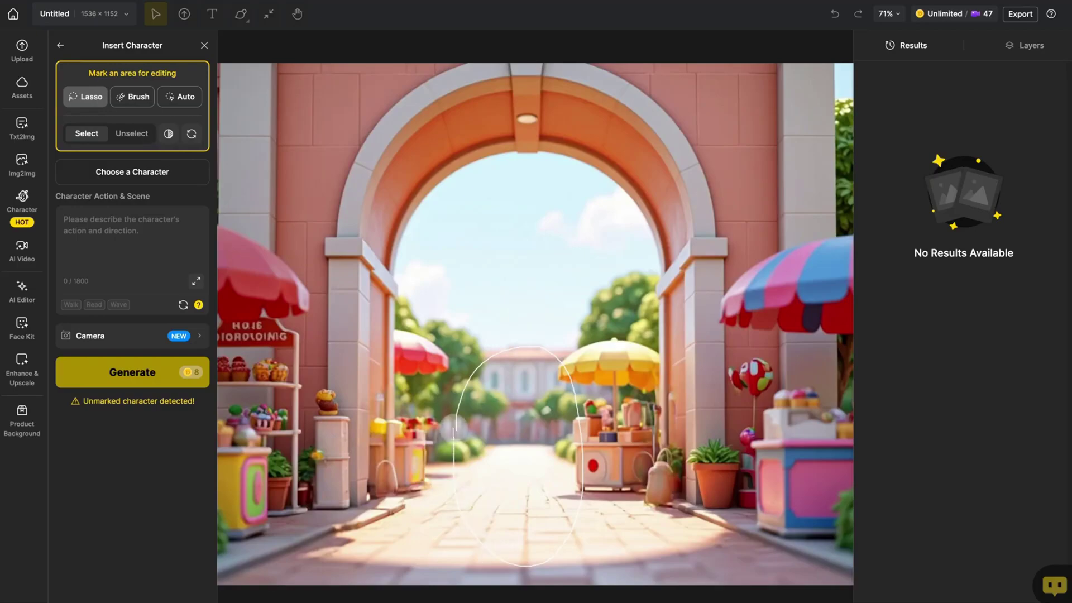
{"action": "left_click_drag", "start_coordinate": [455, 430], "coordinate": [454, 429]}
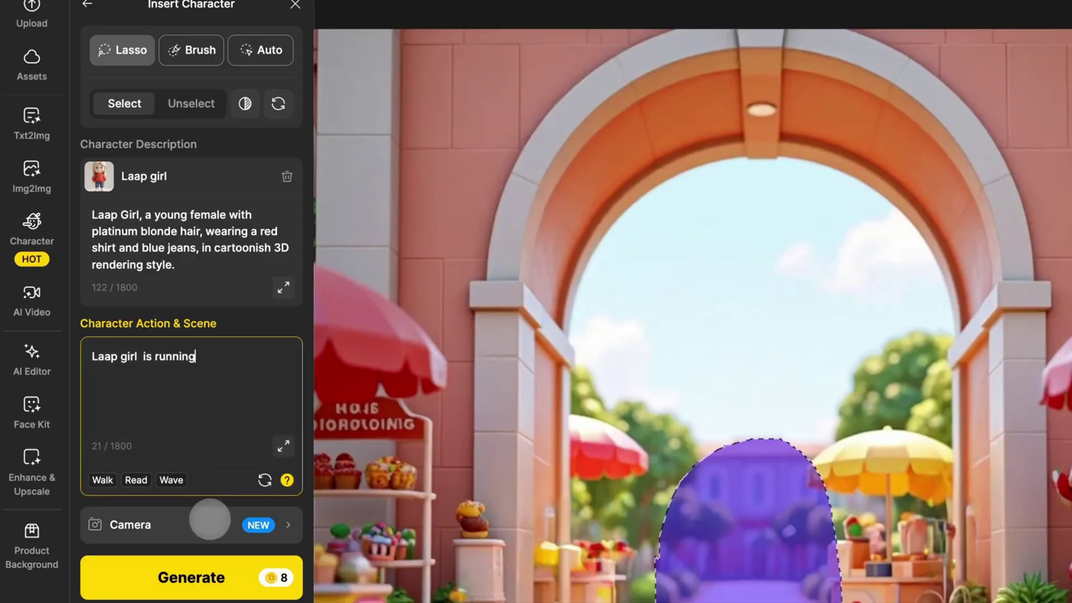
{"action": "left_click", "coordinate": [210, 521]}
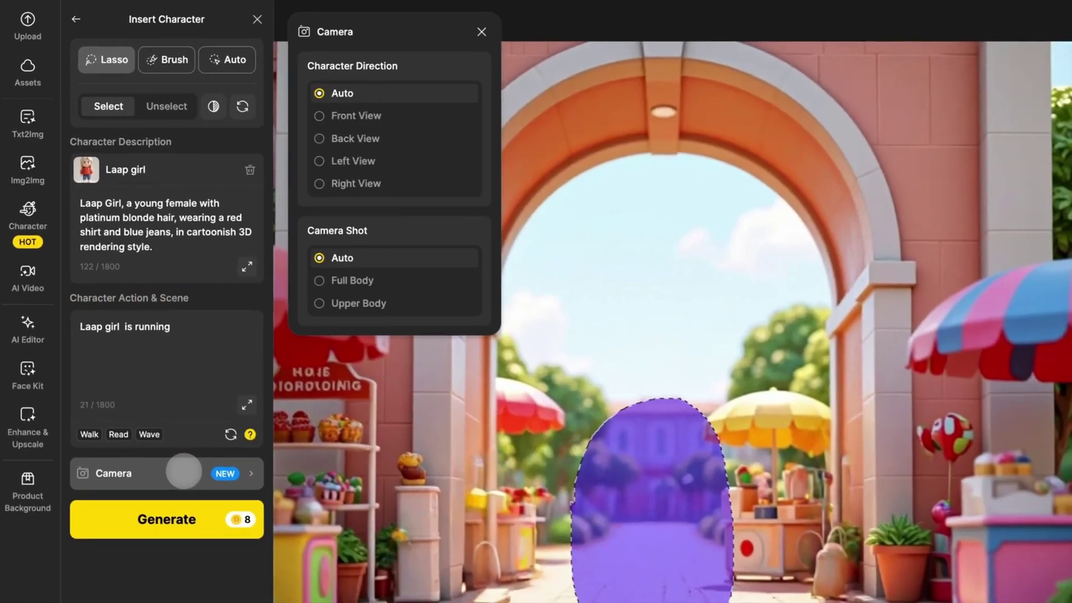
{"action": "left_click", "coordinate": [245, 578]}
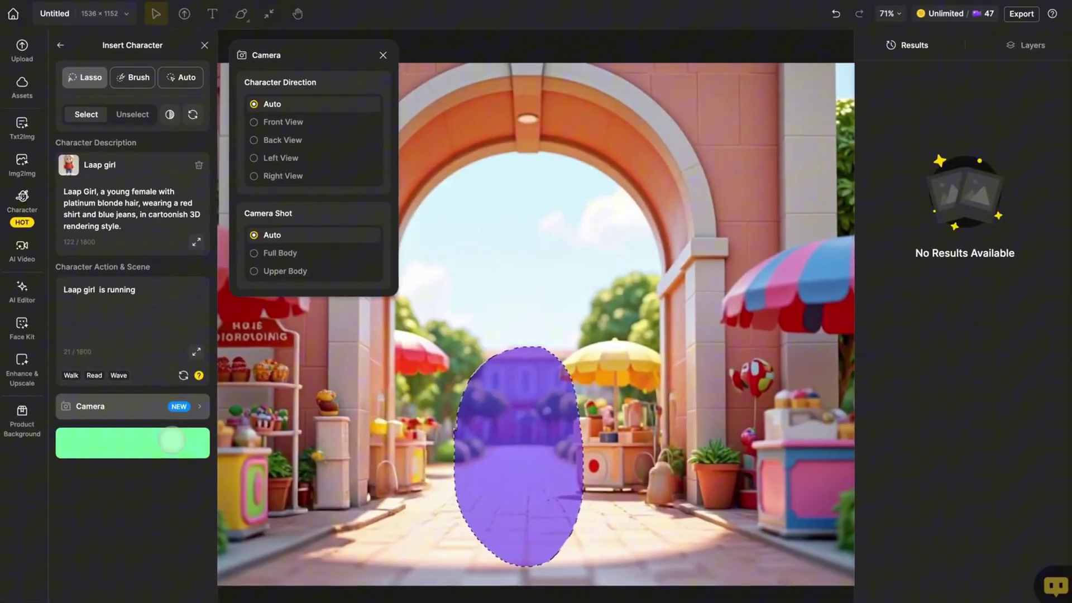